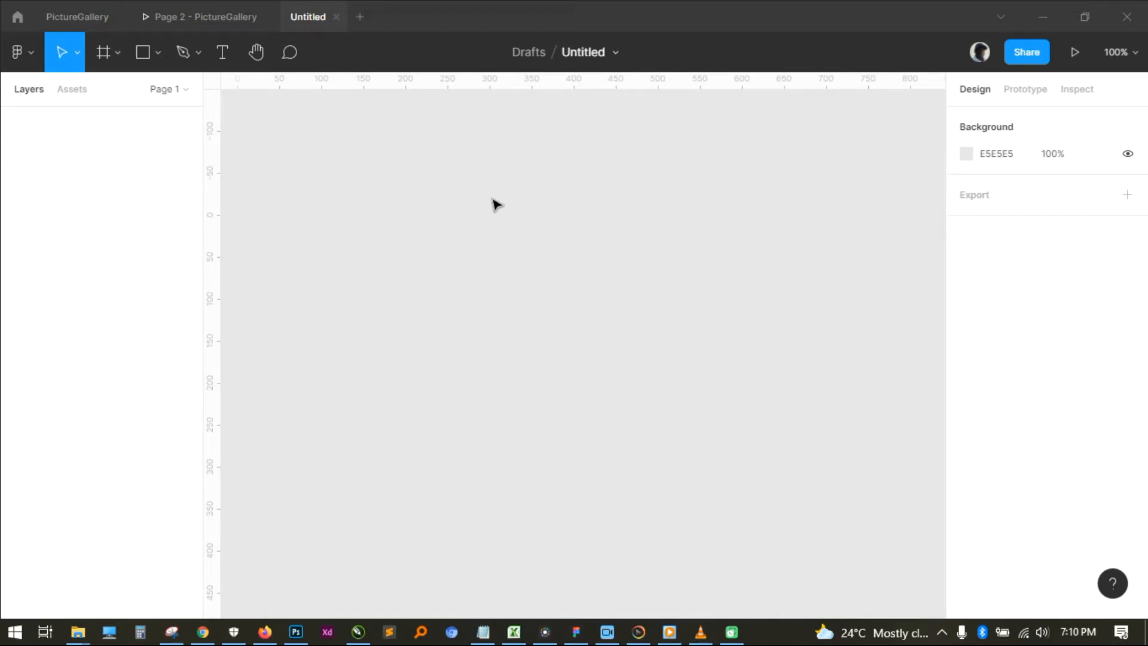
pyautogui.press('t')
pyautogui.press('Escape')
pyautogui.click(157, 53)
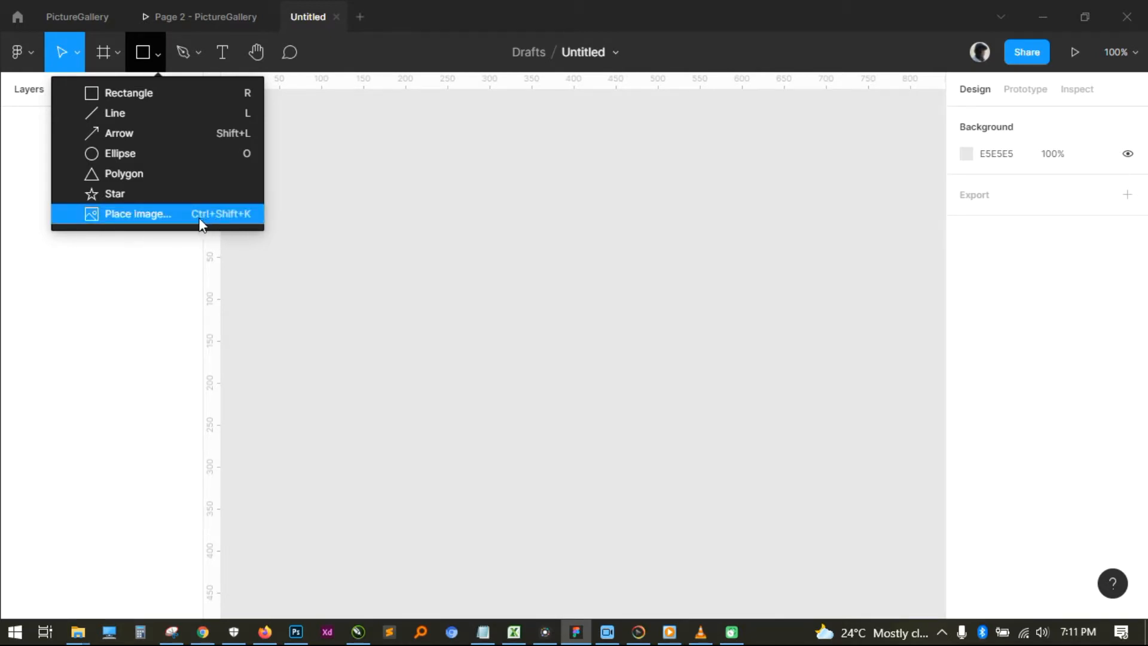
pyautogui.click(457, 260)
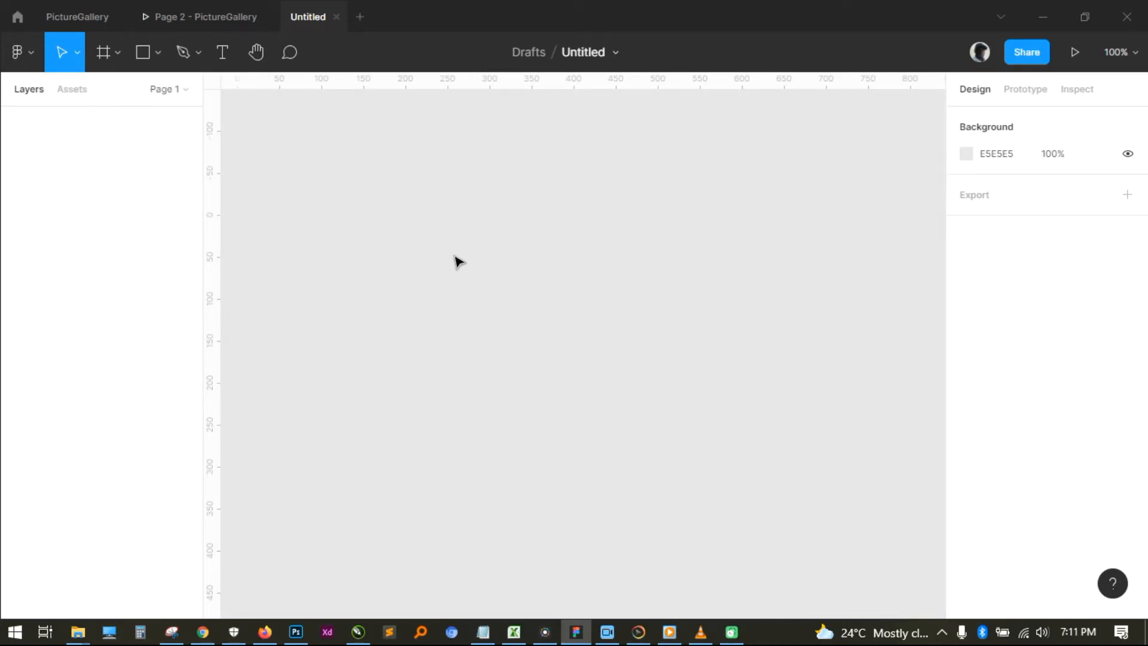
# - Place the moon photo from the ims folder in Downloads on the canvas at about 187 × 129
pyautogui.hotkey('ctrl', 'shift', 'k')
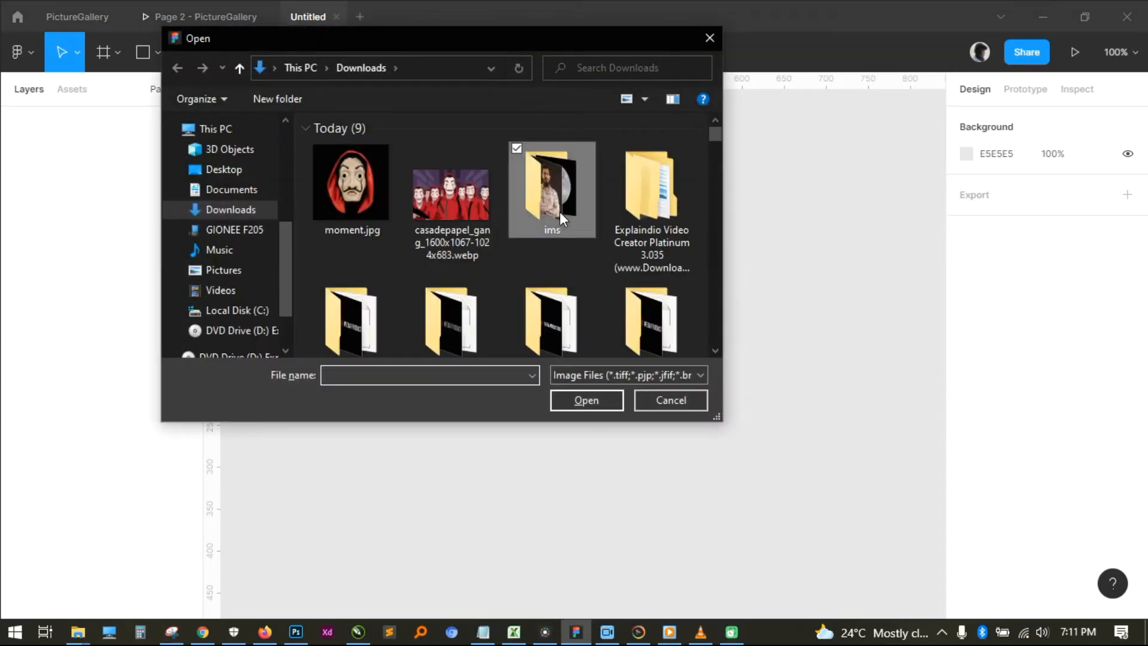
pyautogui.doubleClick(560, 211)
pyautogui.click(386, 186)
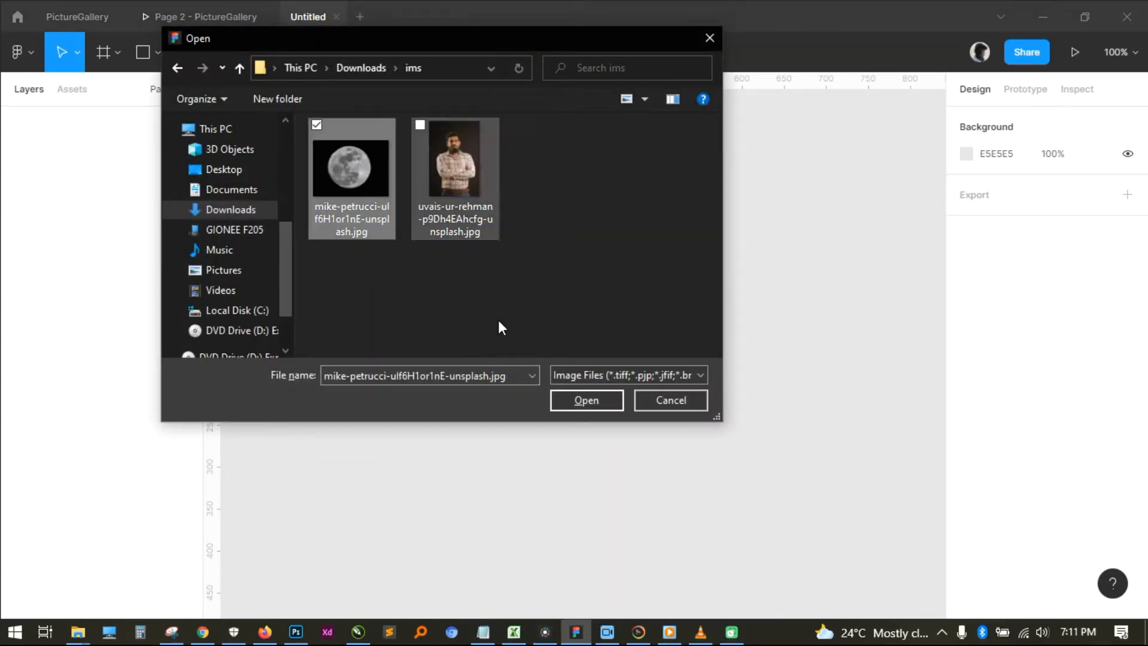
pyautogui.click(588, 402)
pyautogui.moveTo(429, 210); pyautogui.dragTo(586, 319)
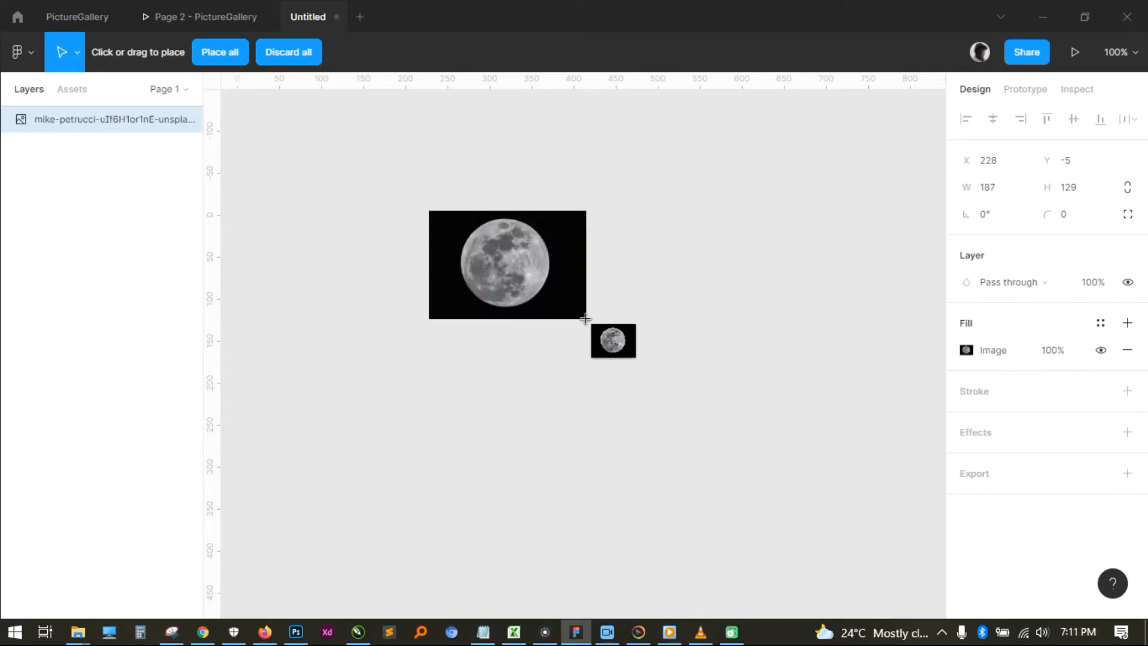
pyautogui.press('Escape')
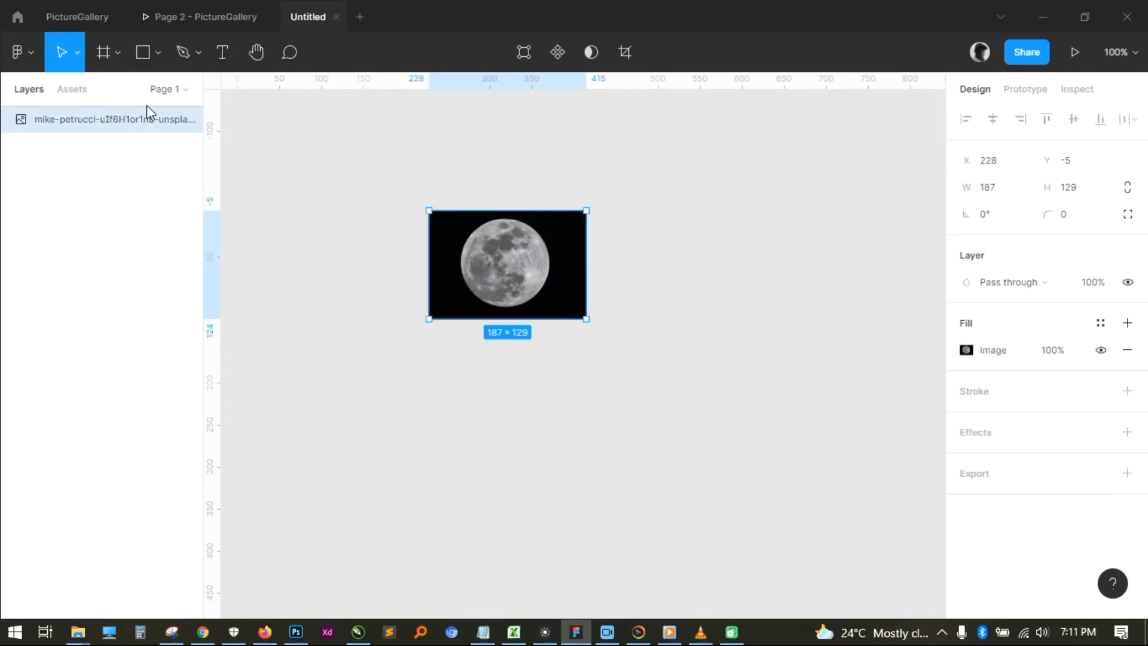
pyautogui.click(312, 232)
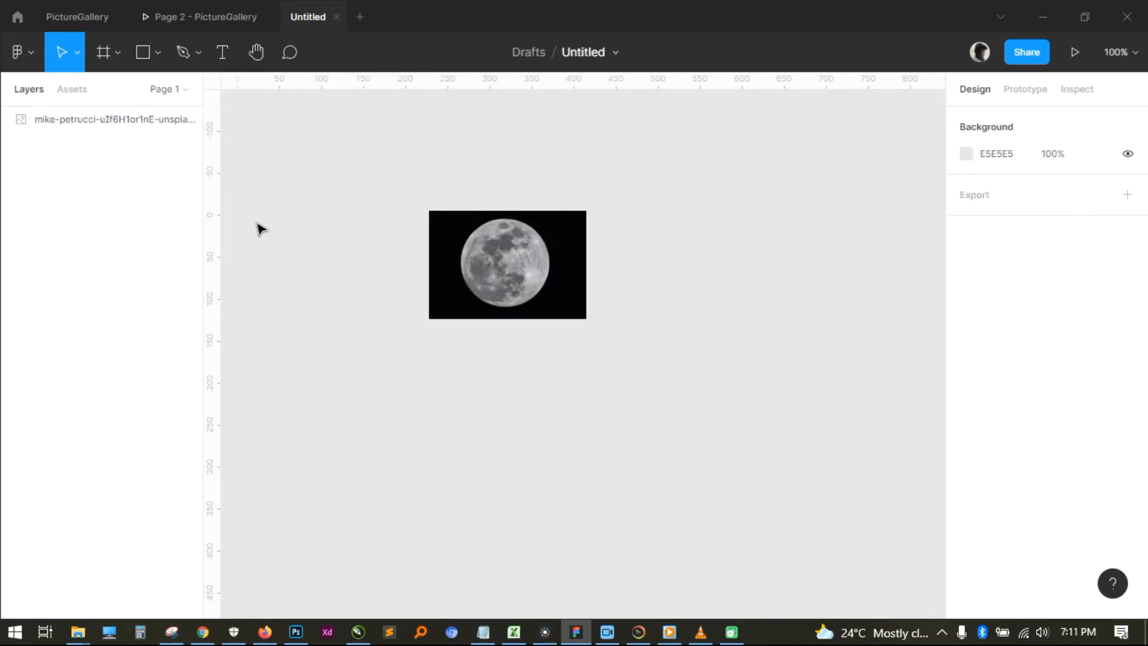
# - Place the meme_2_lines_700 JPG from Downloads below the moon photo at about 218 × 223
pyautogui.hotkey('ctrl', 'shift', 'k')
pyautogui.click(359, 72)
pyautogui.scroll(-12, 462, 261)
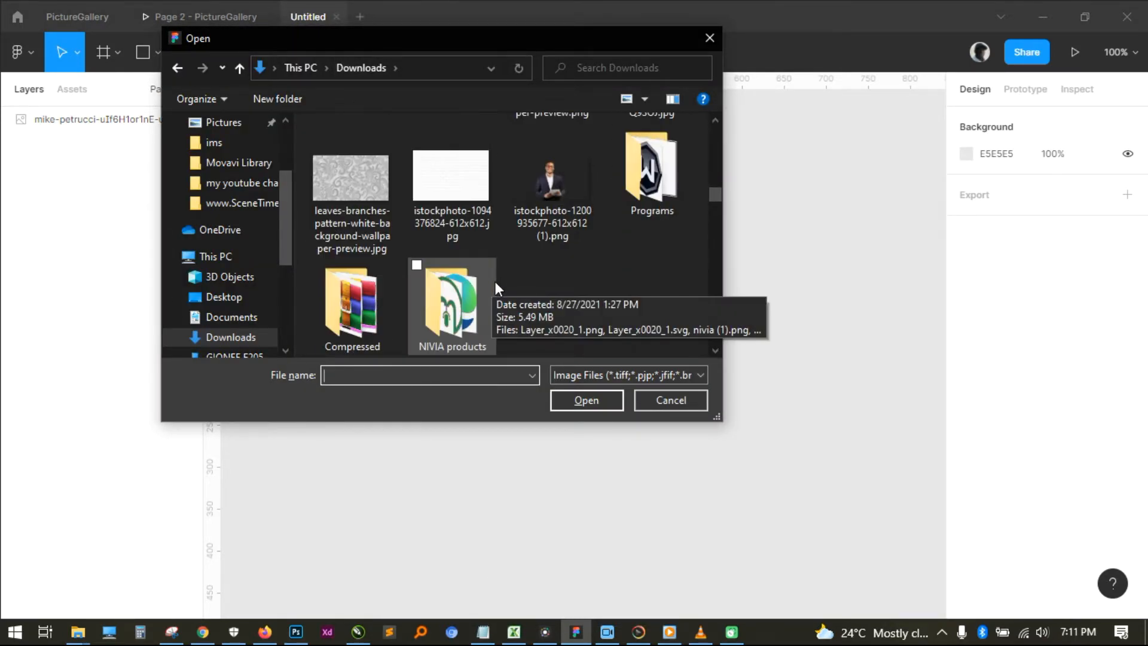
pyautogui.scroll(-10, 569, 236)
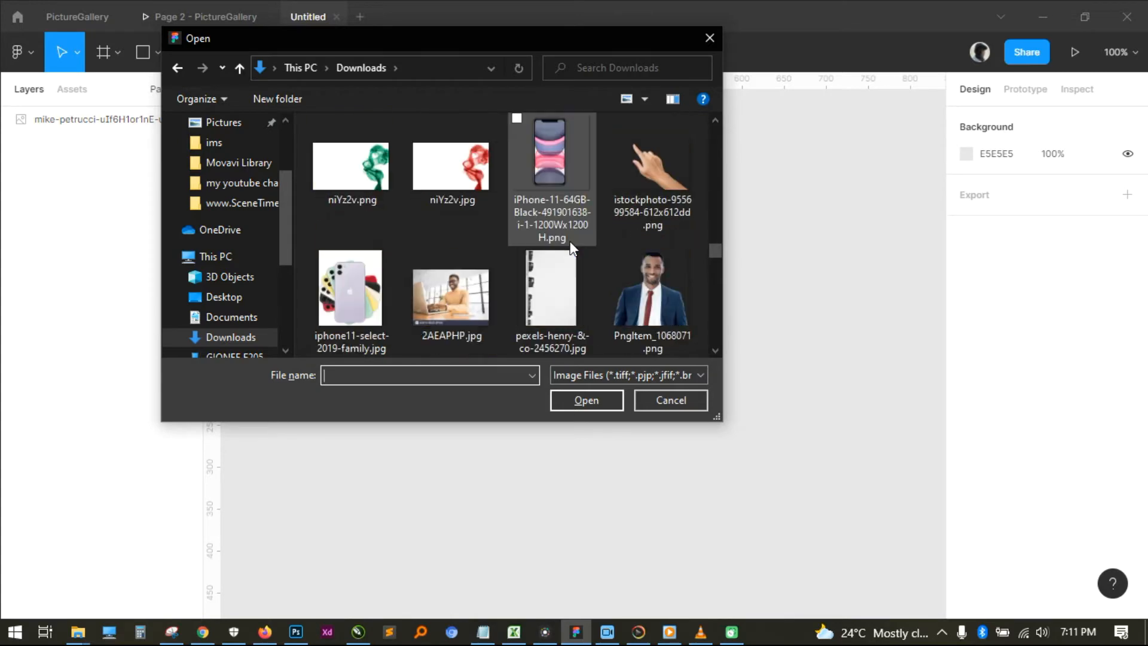
pyautogui.scroll(3, 569, 241)
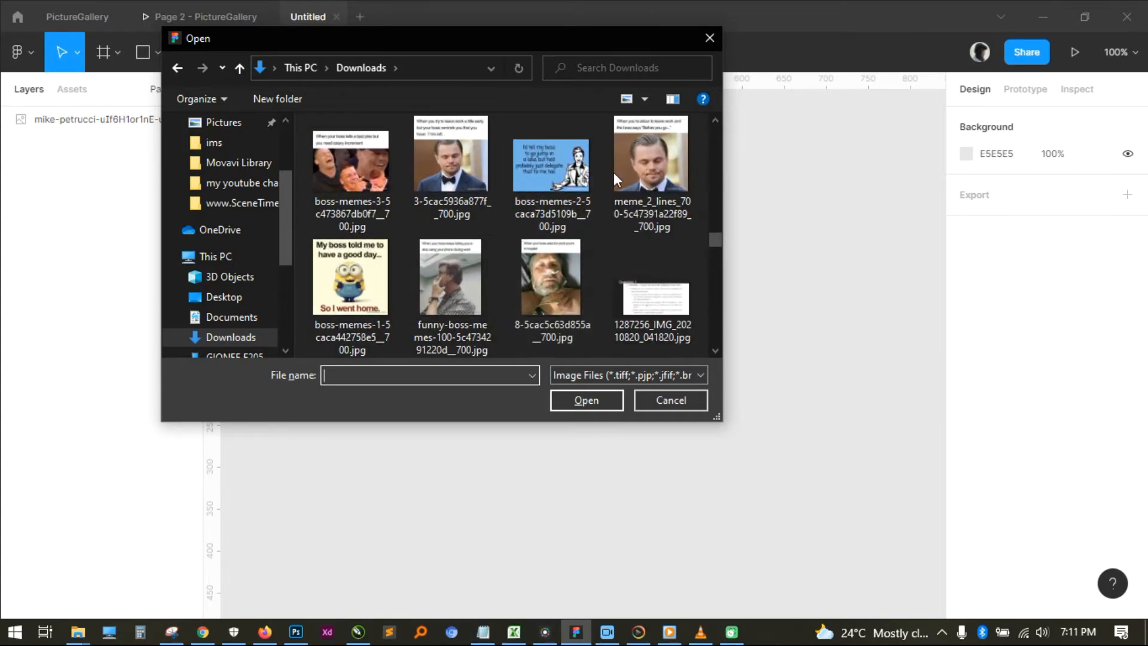
pyautogui.click(614, 172)
pyautogui.click(576, 399)
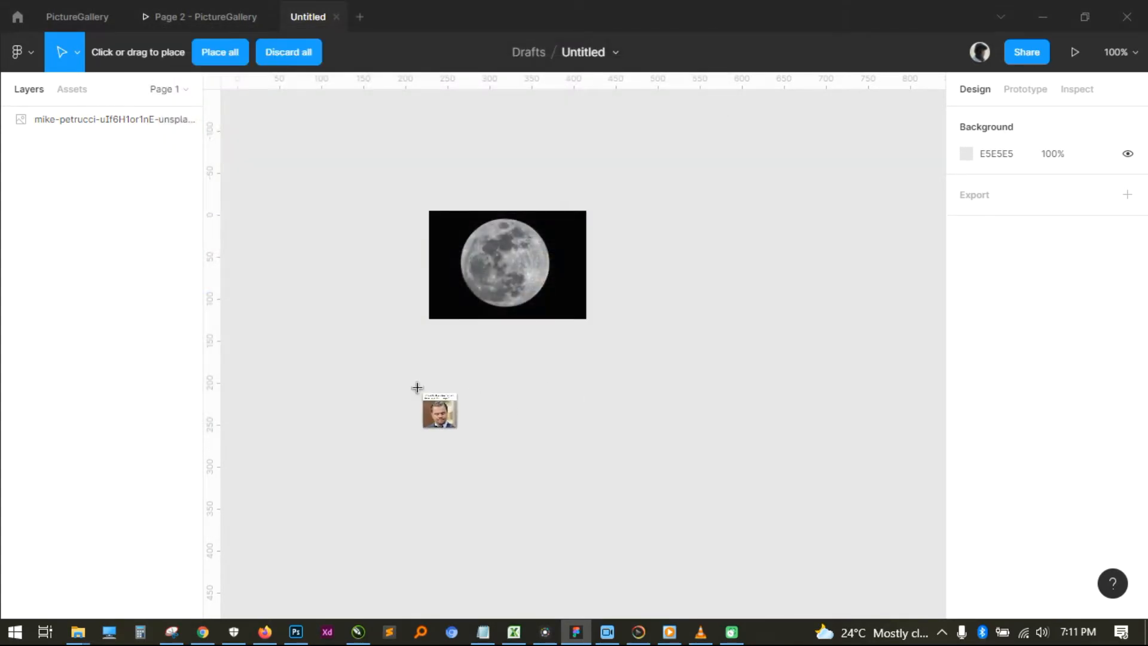
pyautogui.moveTo(391, 372); pyautogui.dragTo(575, 559)
pyautogui.click(346, 270)
# - Arrange the two images side by side, the moon at about X 84, Y -8 and the meme at about X 298, Y -55
pyautogui.moveTo(473, 266); pyautogui.dragTo(350, 264)
pyautogui.moveTo(511, 493); pyautogui.dragTo(608, 291)
pyautogui.moveTo(493, 429); pyautogui.dragTo(568, 413)
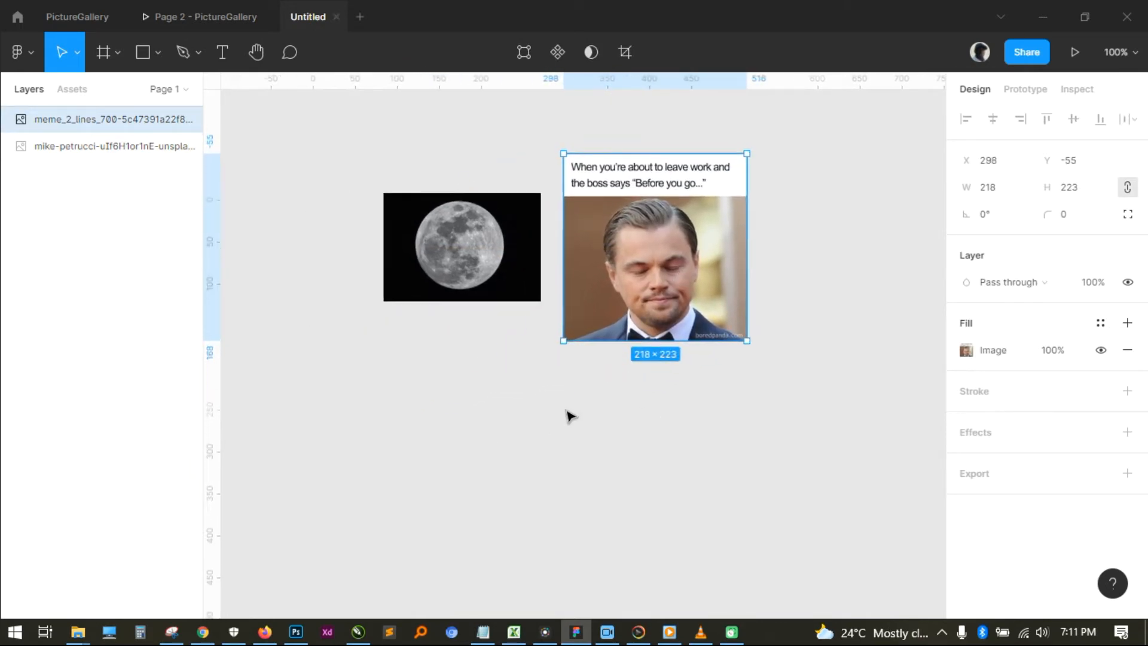
# - Draw a circle of about 106 × 106 with the Ellipse tool and position it over the moon at about X 120, Y 1
pyautogui.scroll(8, 460, 261)
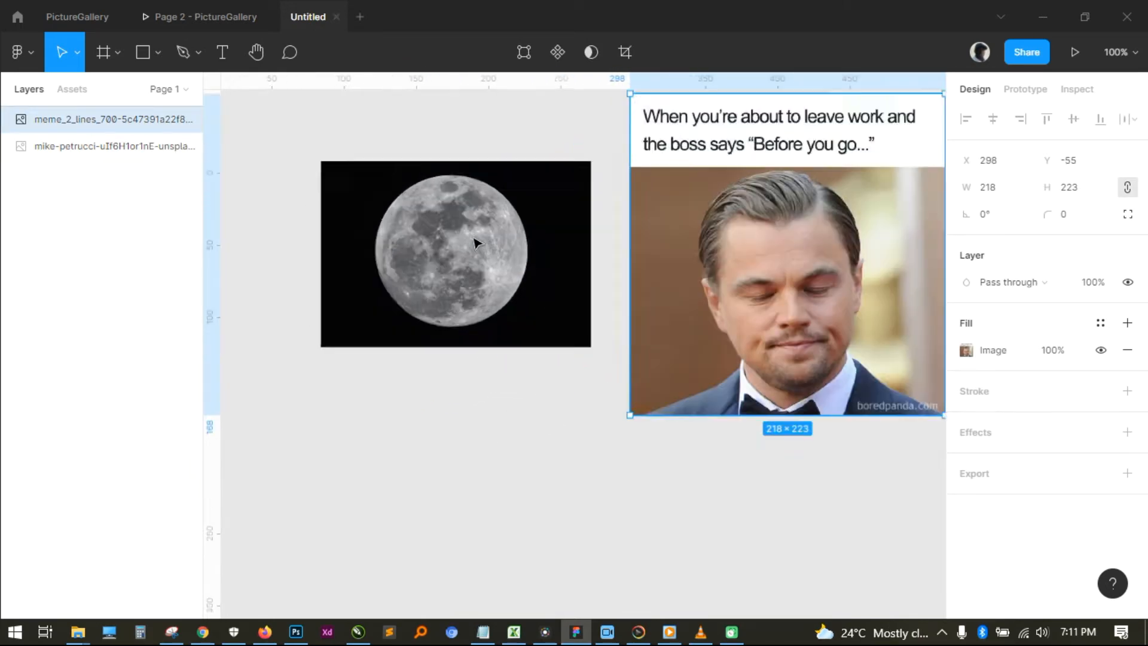
pyautogui.moveTo(484, 352); pyautogui.dragTo(558, 275)
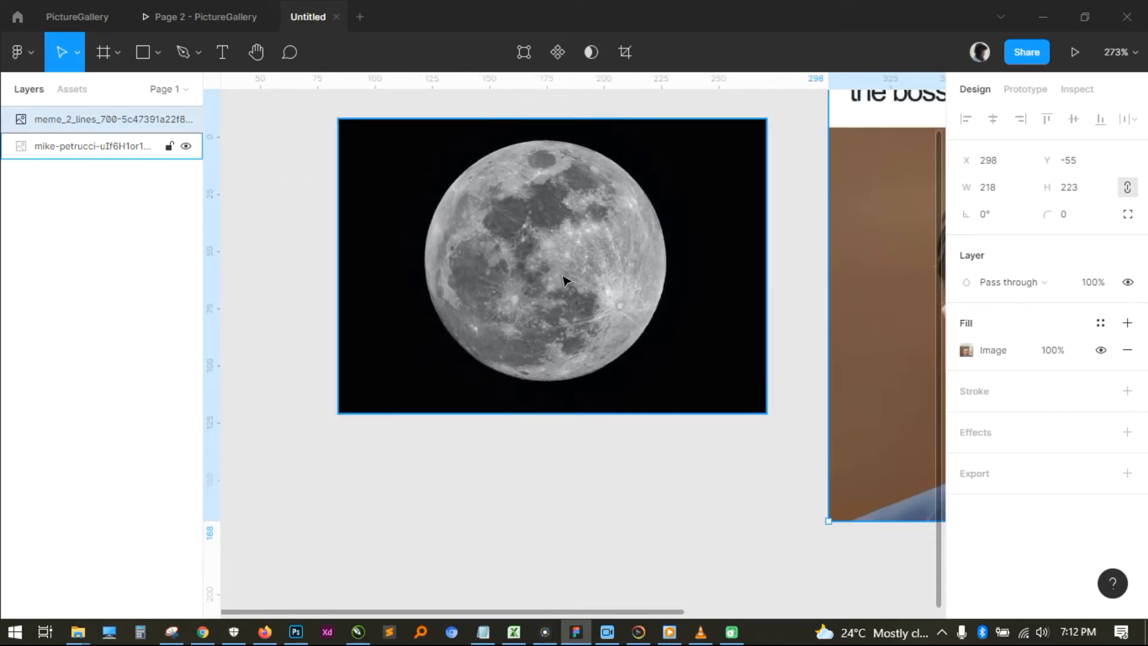
pyautogui.scroll(-2, 576, 264)
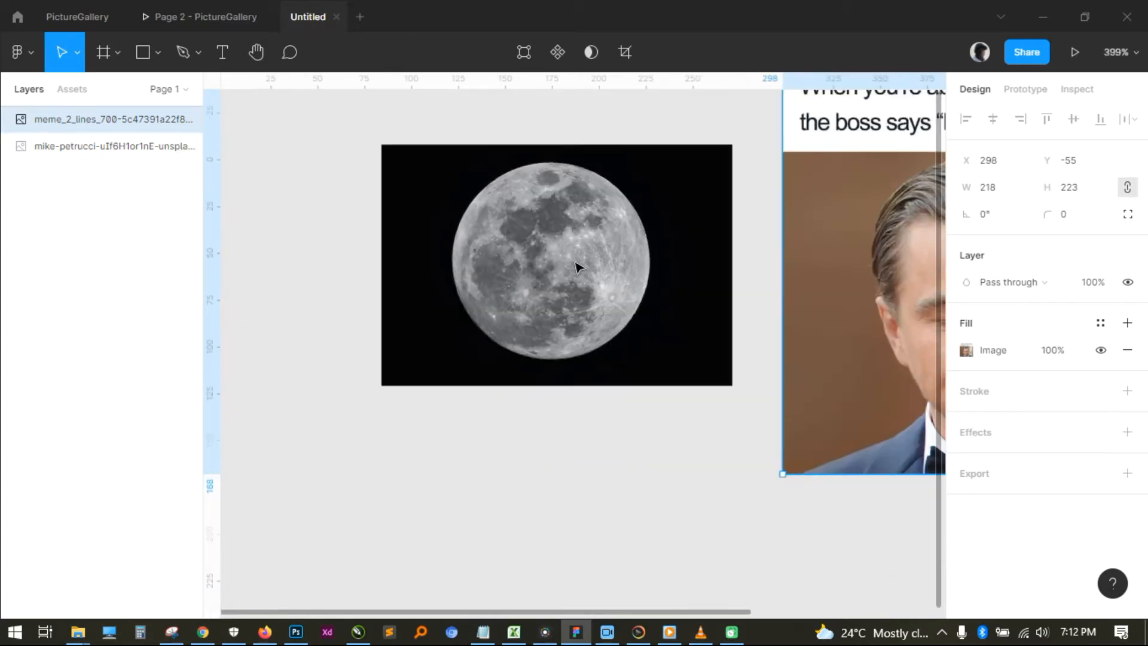
pyautogui.scroll(6, 576, 264)
pyautogui.scroll(-4, 576, 264)
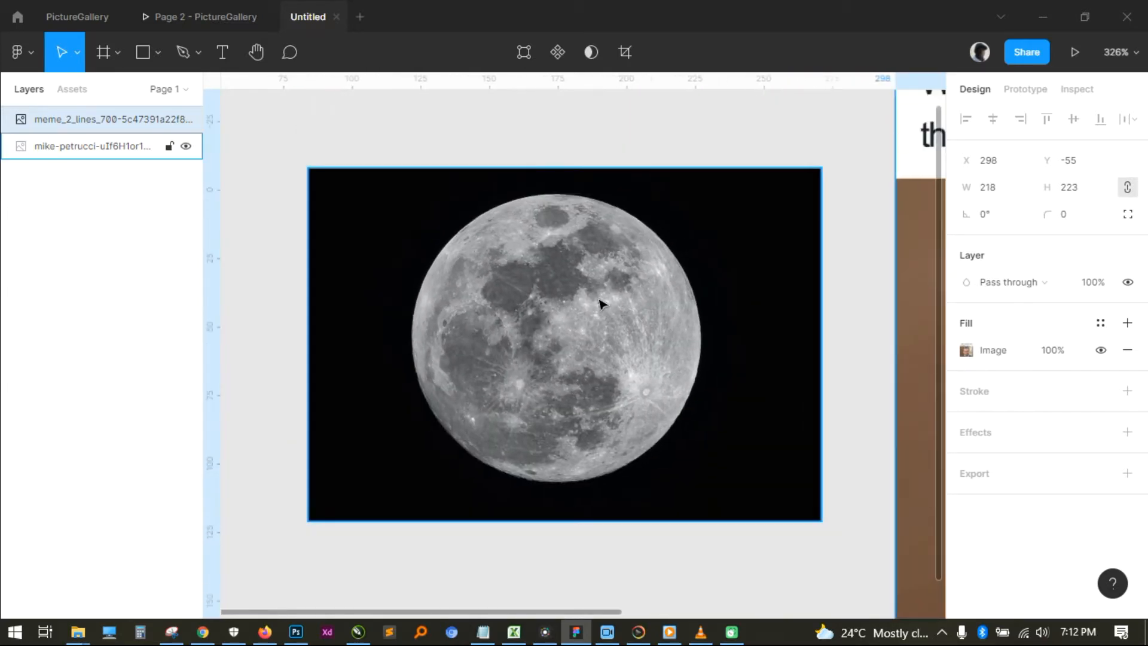
pyautogui.moveTo(603, 207); pyautogui.dragTo(399, 228)
pyautogui.scroll(-2, 519, 222)
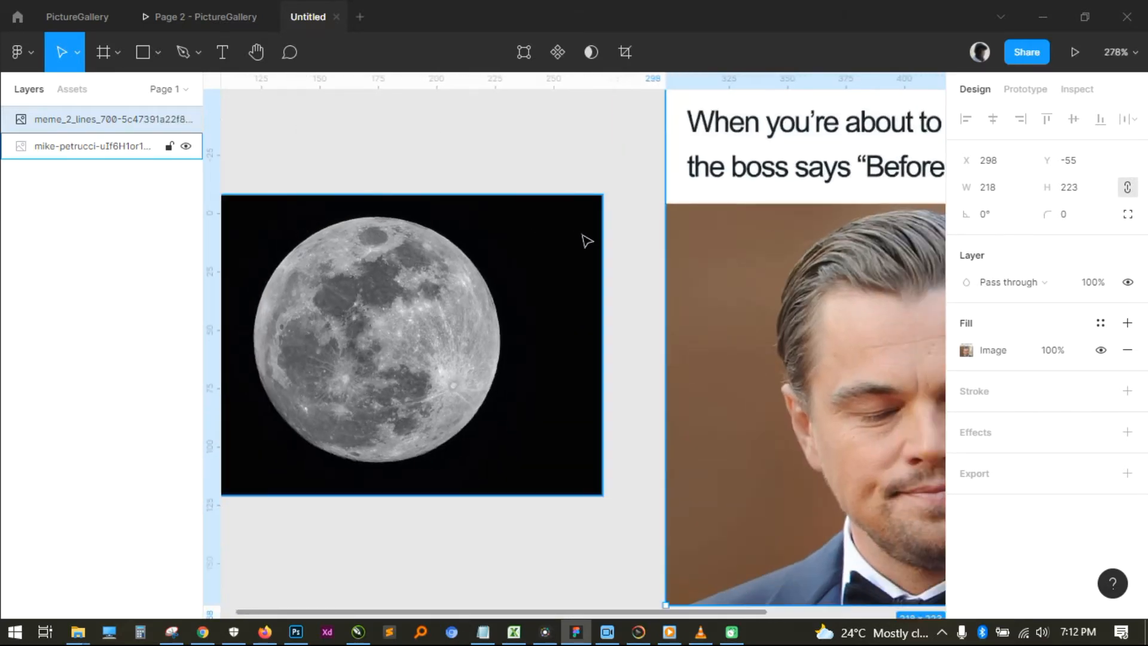
pyautogui.moveTo(522, 200); pyautogui.dragTo(592, 192)
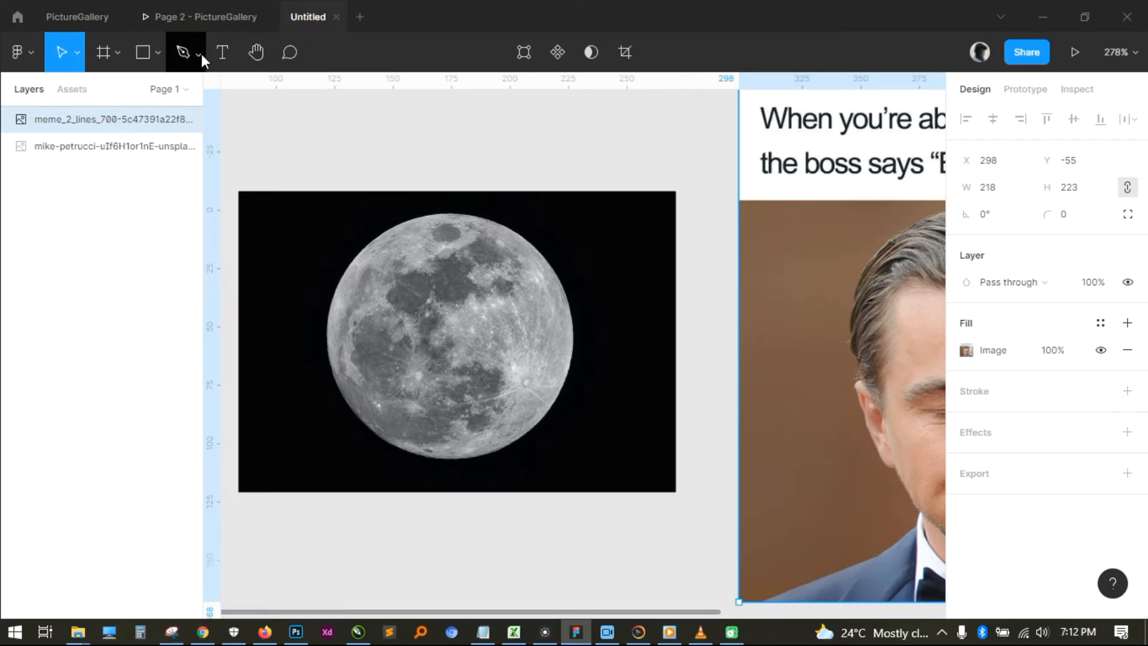
pyautogui.click(159, 55)
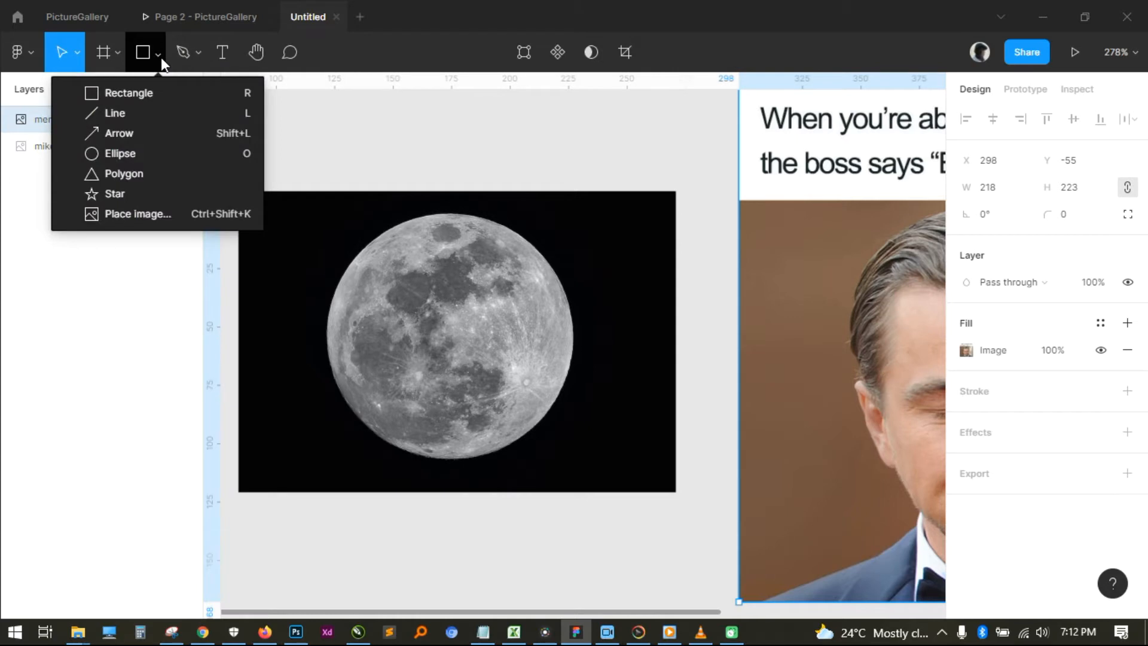
pyautogui.click(143, 156)
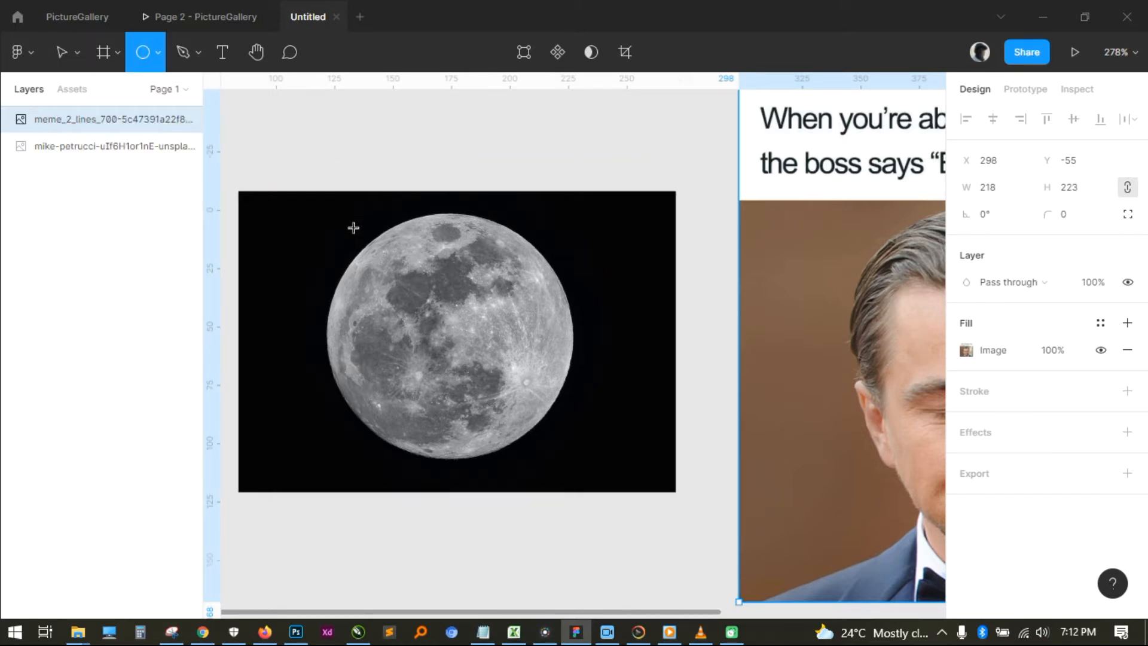
pyautogui.moveTo(340, 210)
pyautogui.mouseDown()
pyautogui.moveTo(443, 349)
pyautogui.moveTo(541, 456)
pyautogui.mouseUp()
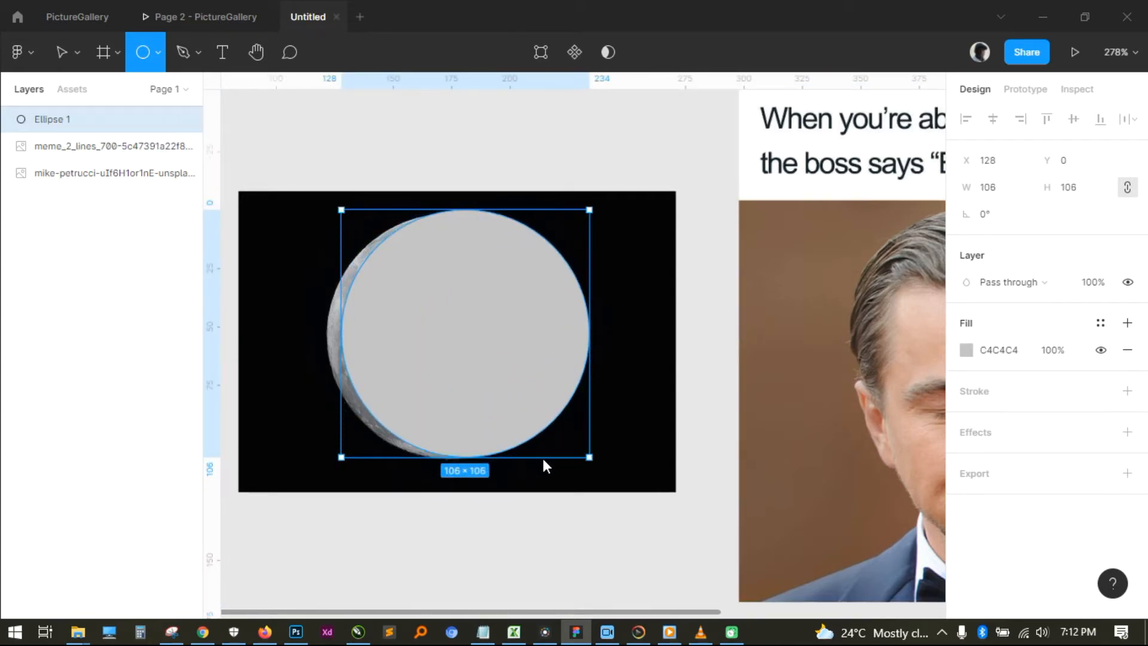
pyautogui.moveTo(487, 323); pyautogui.dragTo(474, 326)
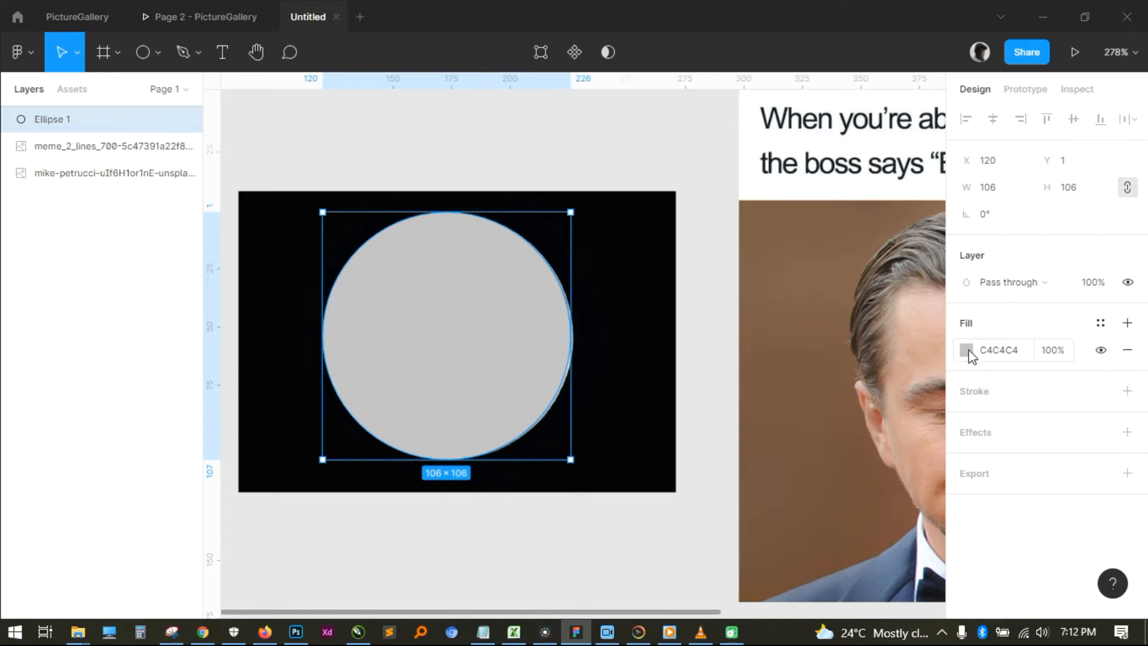
# - Remove the circle's fill and give it a solid red E42323 stroke
pyautogui.click(1127, 350)
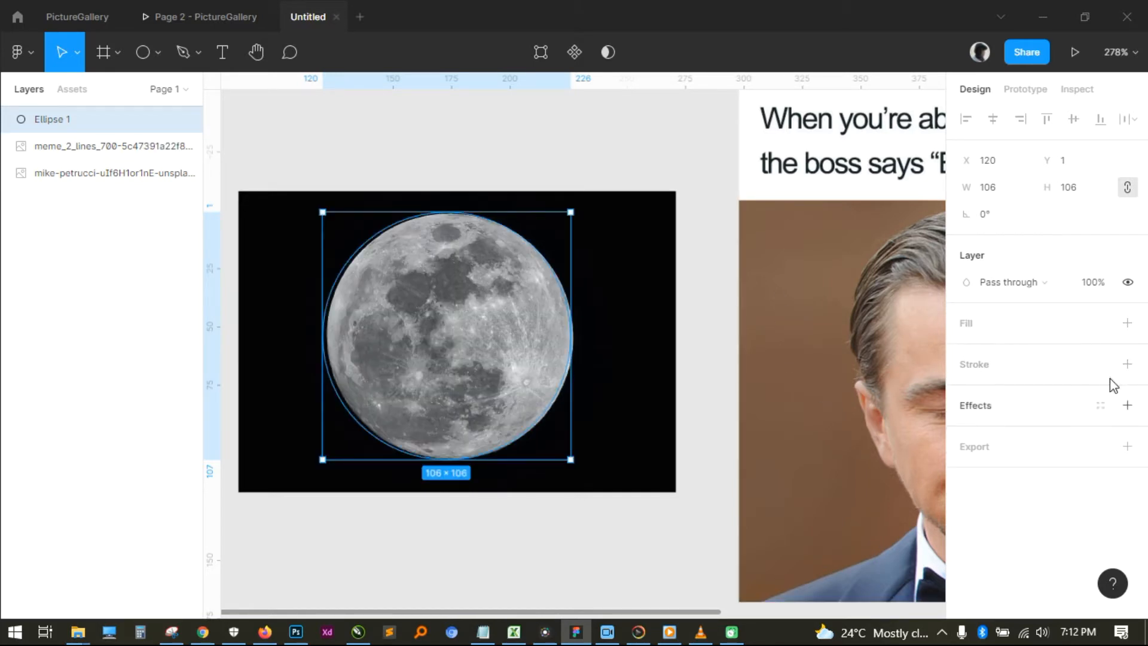
pyautogui.click(1127, 365)
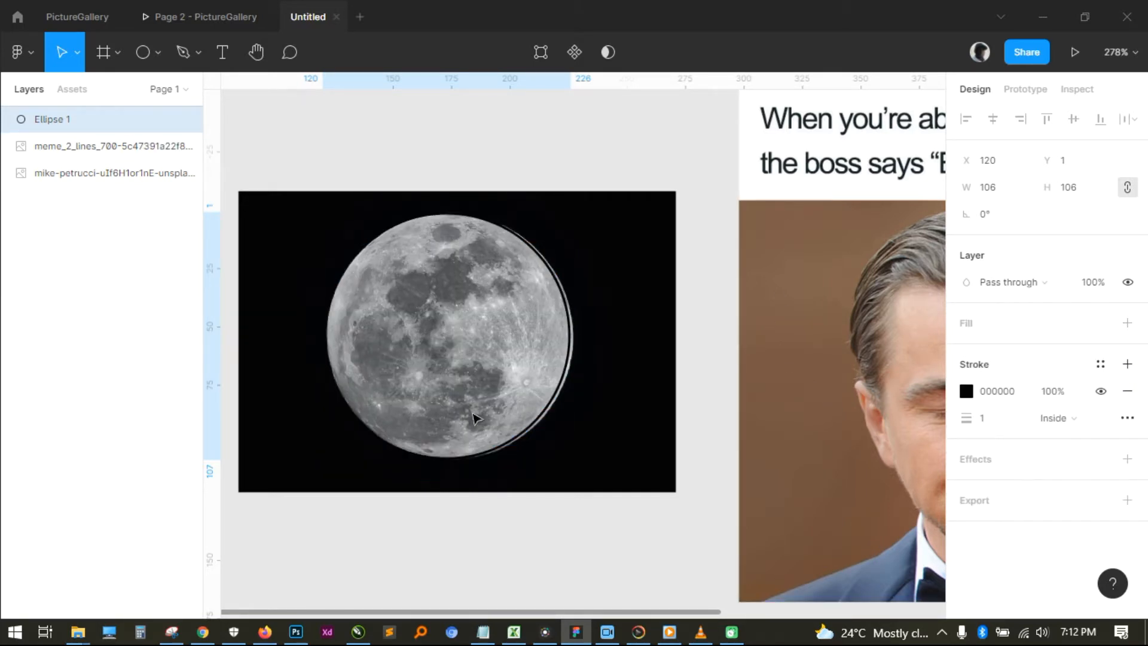
pyautogui.click(966, 391)
pyautogui.moveTo(778, 332); pyautogui.dragTo(915, 219)
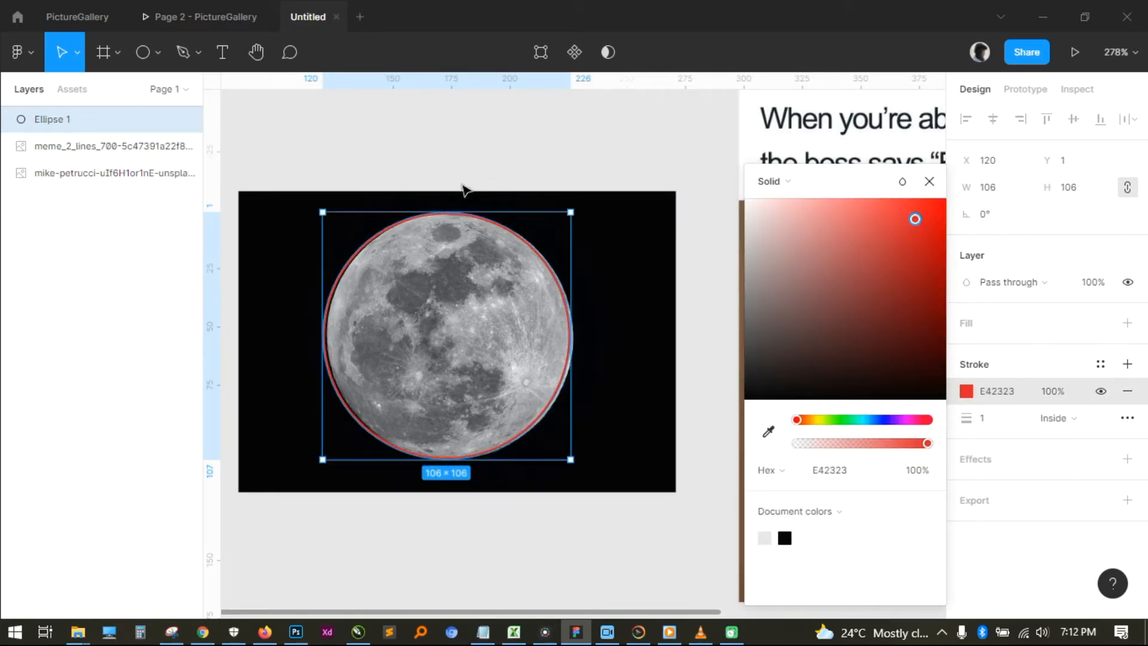
pyautogui.click(511, 162)
# - Nudge the moon photo left to X 83 to align the moon with the red circle outline
pyautogui.click(593, 256)
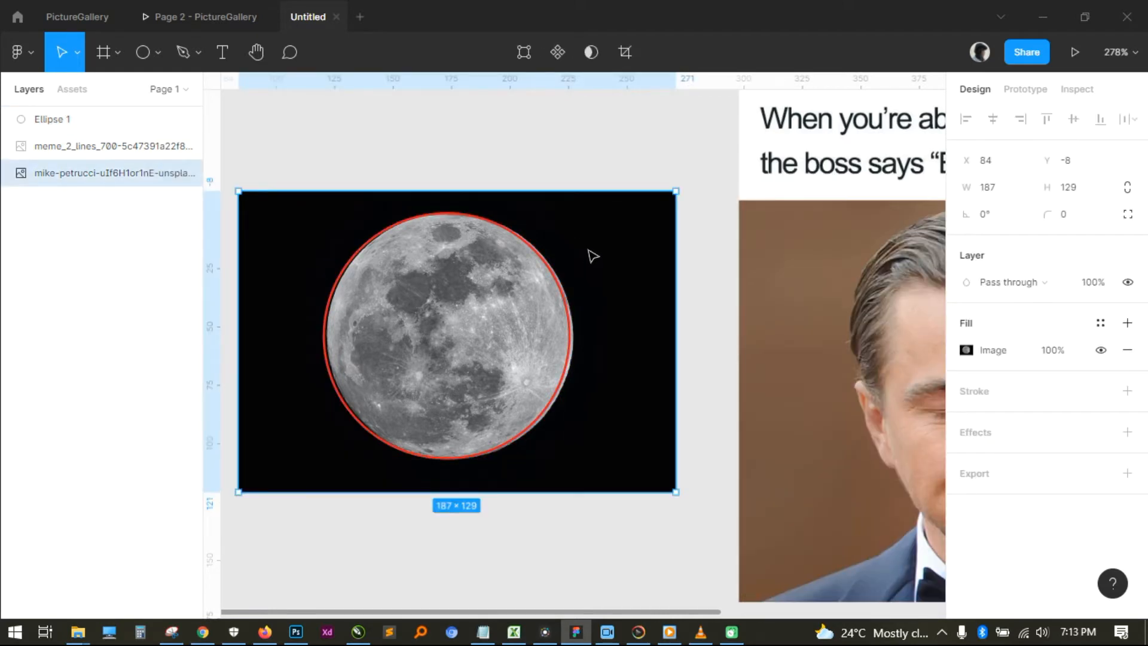
pyautogui.scroll(4, 610, 323)
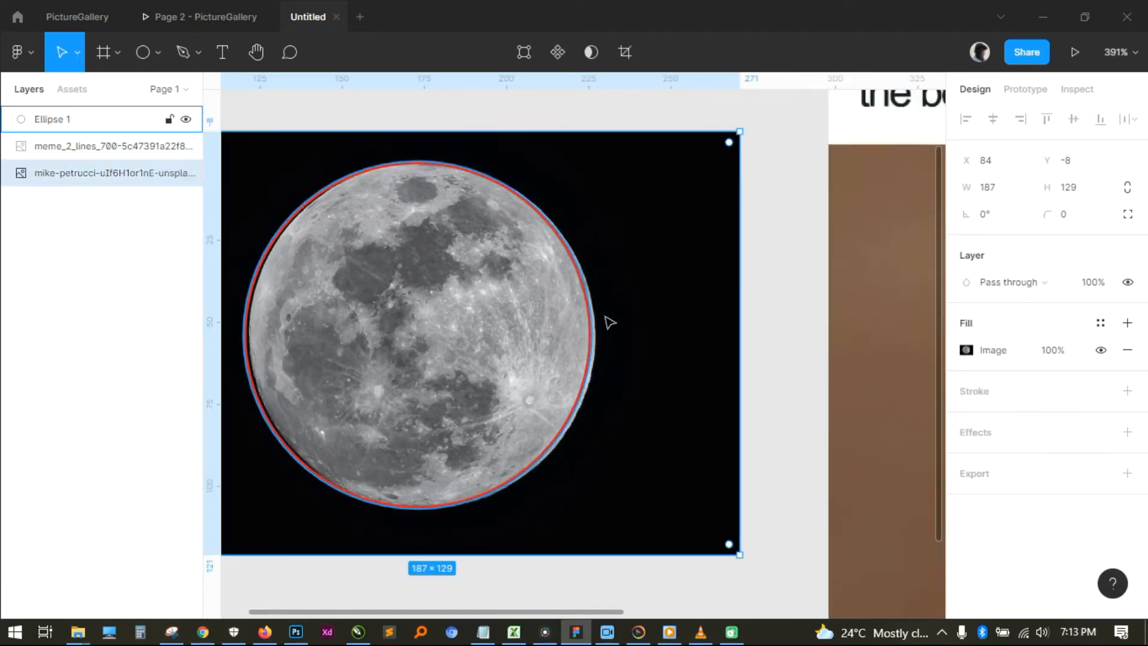
pyautogui.press('Left')
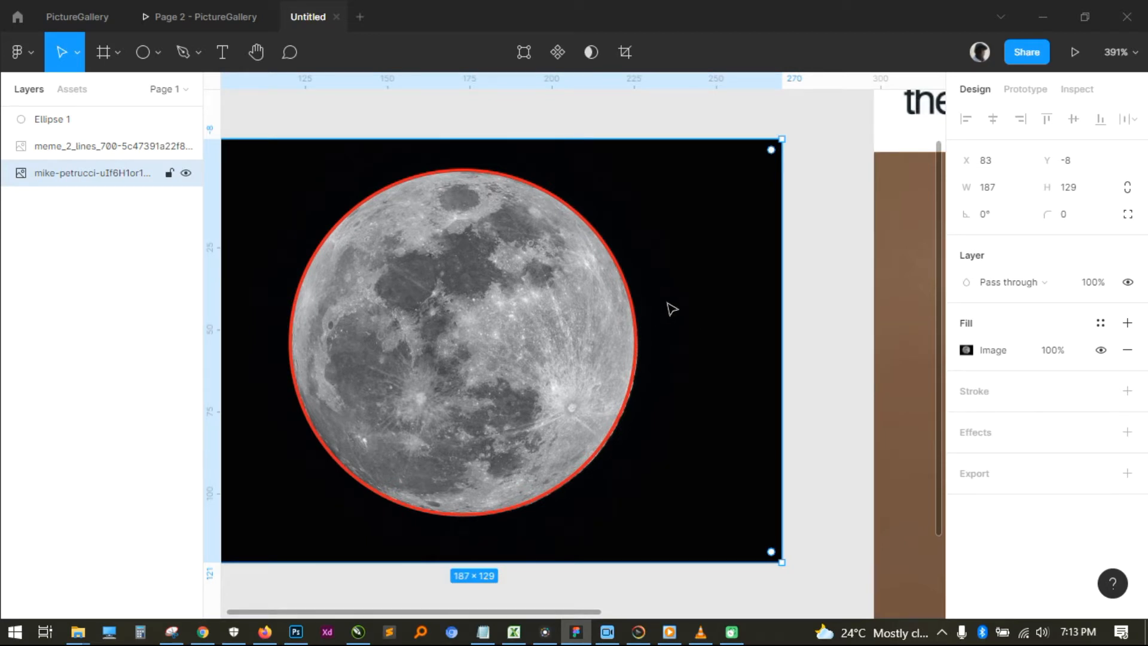
pyautogui.scroll(-3, 530, 123)
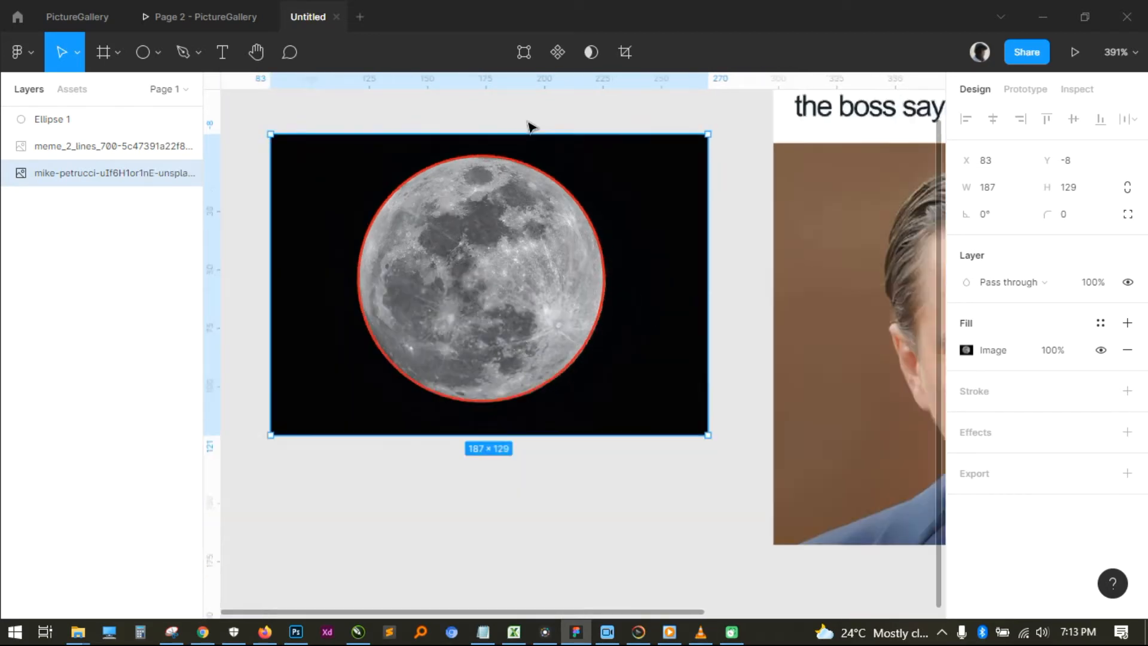
pyautogui.click(528, 148)
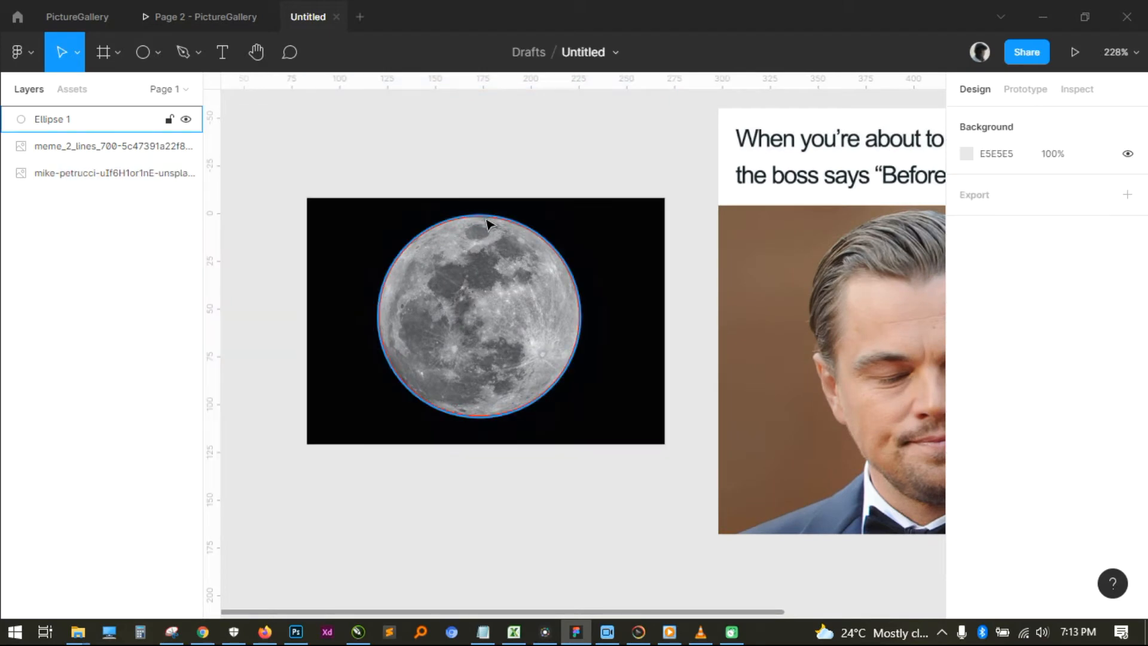
# - Remove the circle's red stroke and add a solid C4C4C4 fill back to it
pyautogui.click(485, 225)
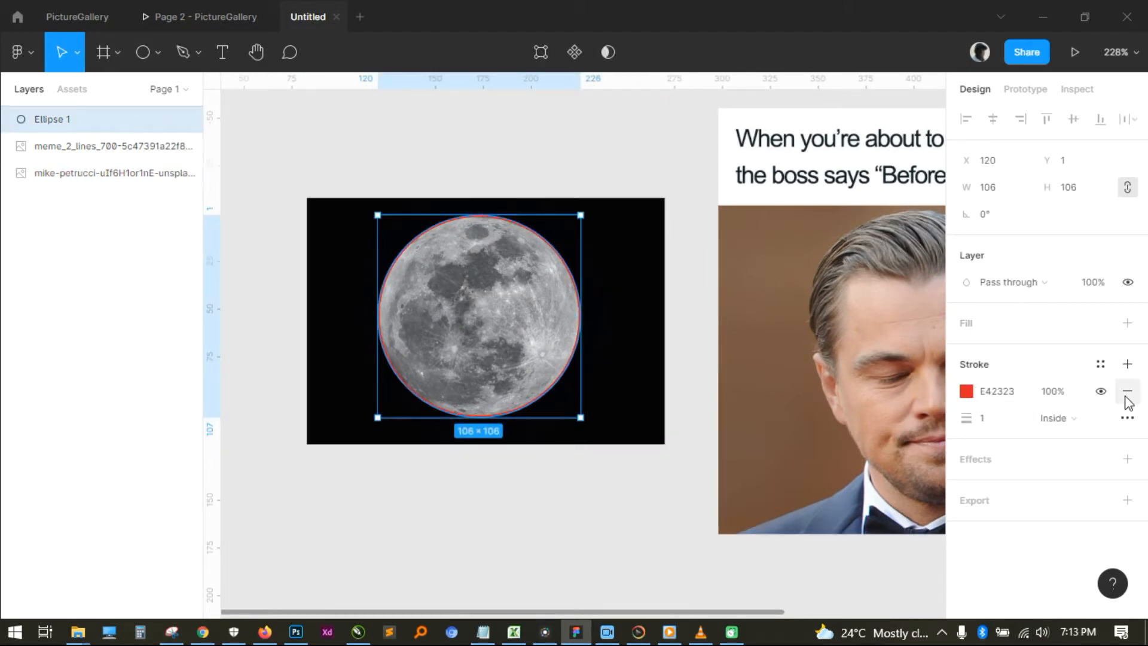
pyautogui.click(1126, 395)
pyautogui.click(966, 324)
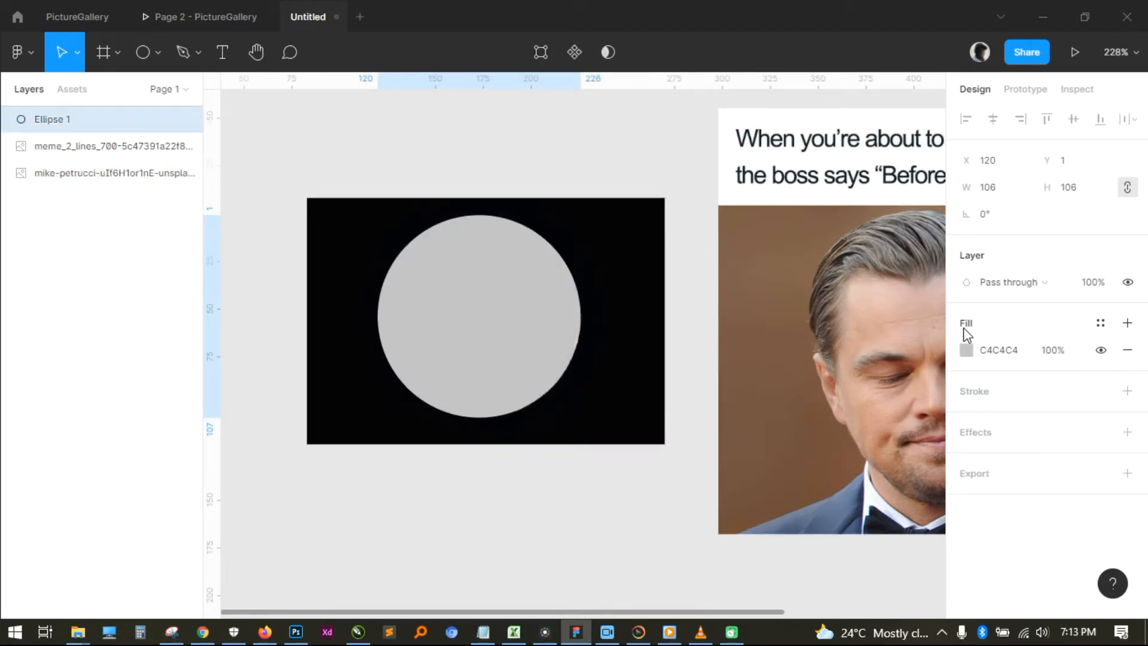
pyautogui.click(523, 145)
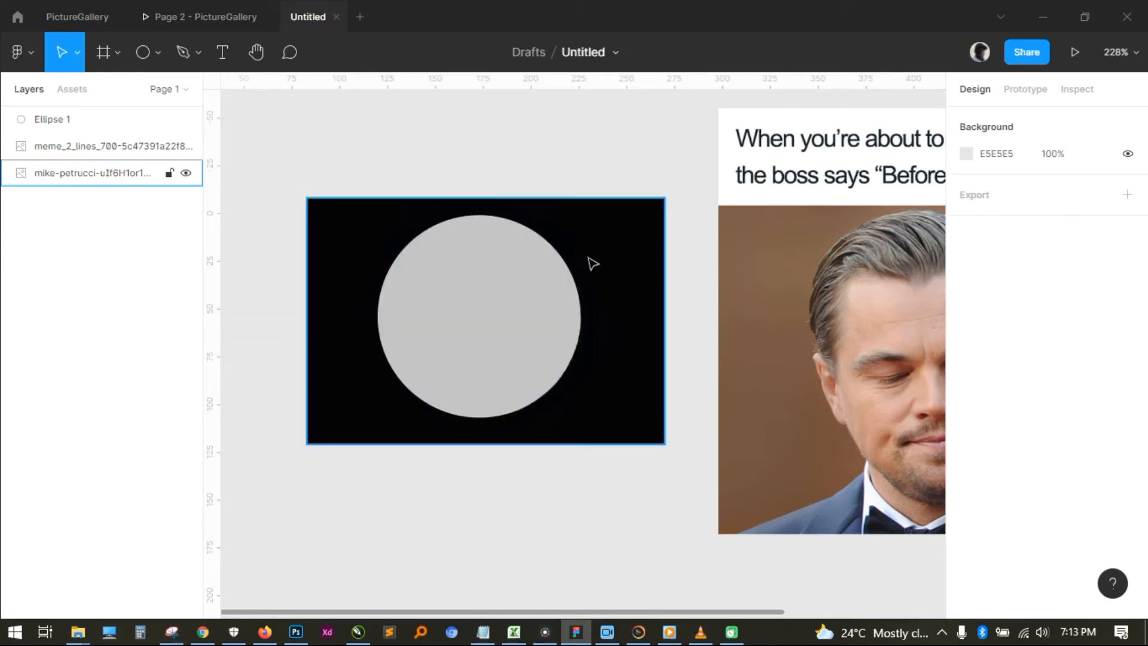
# - Bring the moon photo to the front, above the gray circle in the layer order
pyautogui.click(591, 261)
pyautogui.click(552, 165)
pyautogui.click(601, 215)
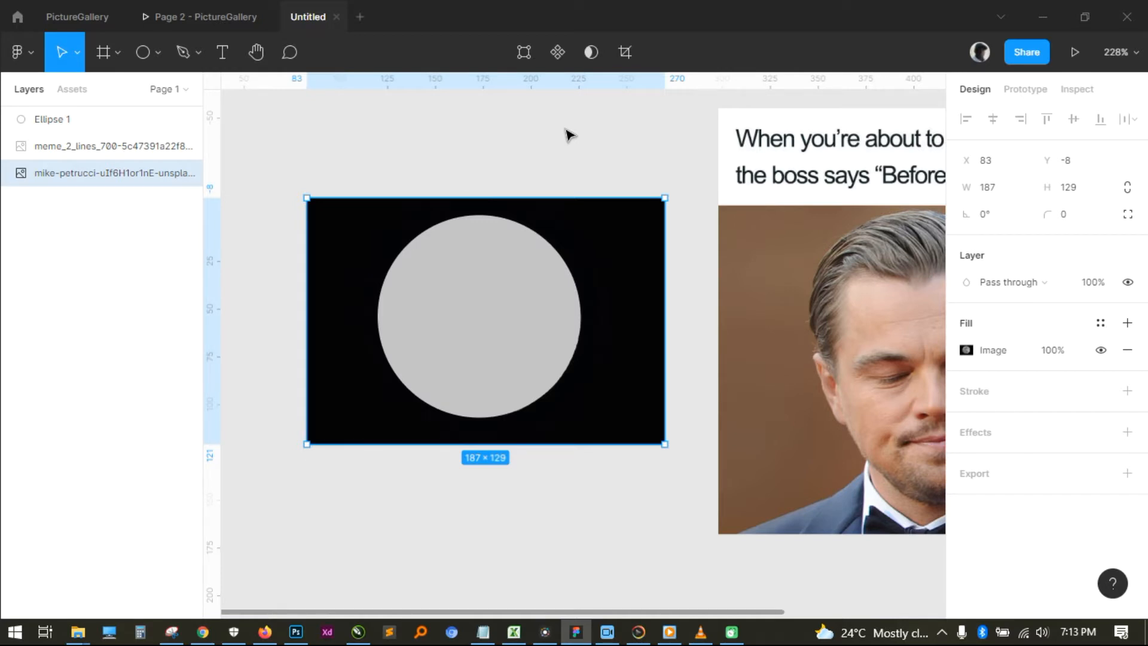
pyautogui.hotkey('ctrl', 'shift', ']')
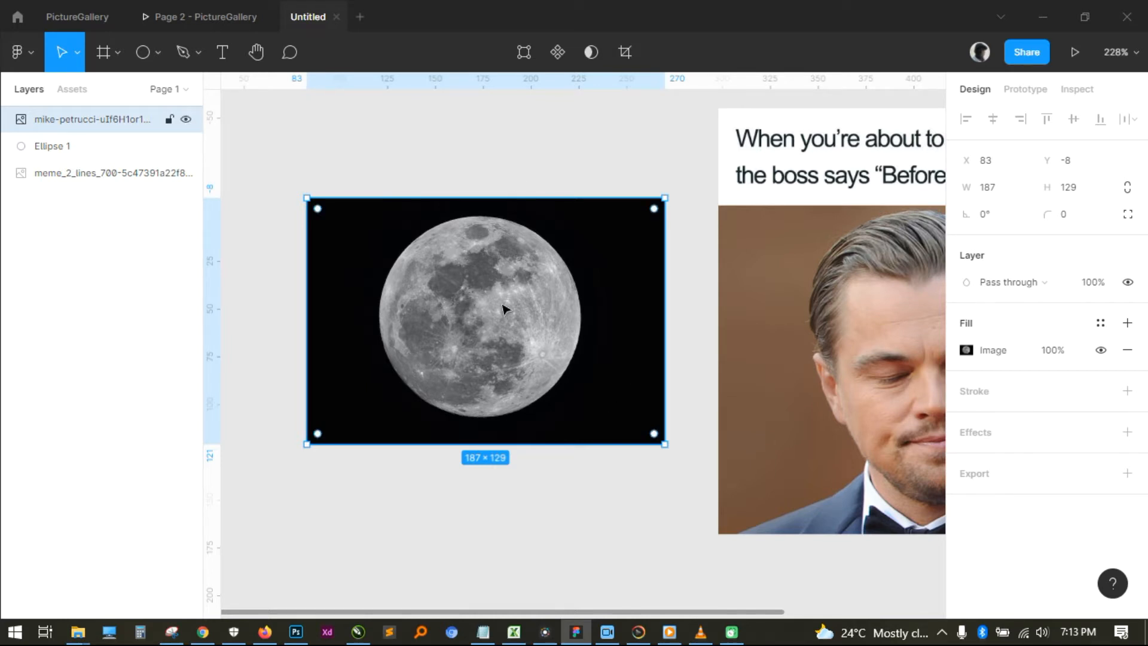
# - Try moving the moon photo down off the gray circle, undo the move and deselect the photo
pyautogui.moveTo(620, 233); pyautogui.dragTo(626, 338)
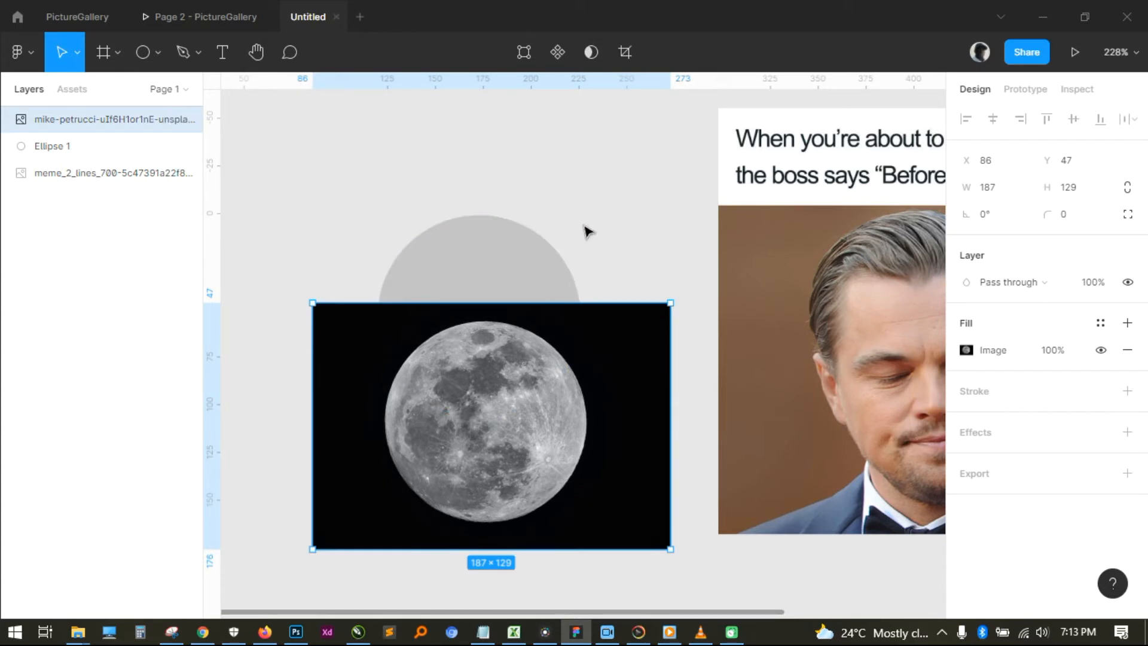
pyautogui.hotkey('ctrl', 'z')
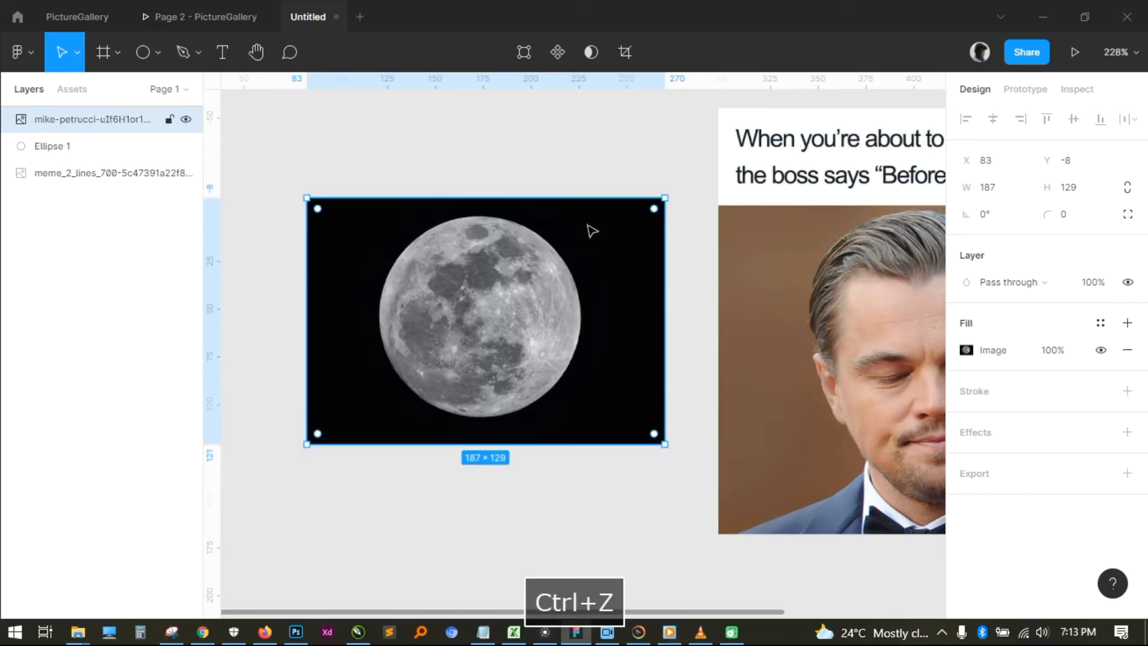
pyautogui.click(541, 162)
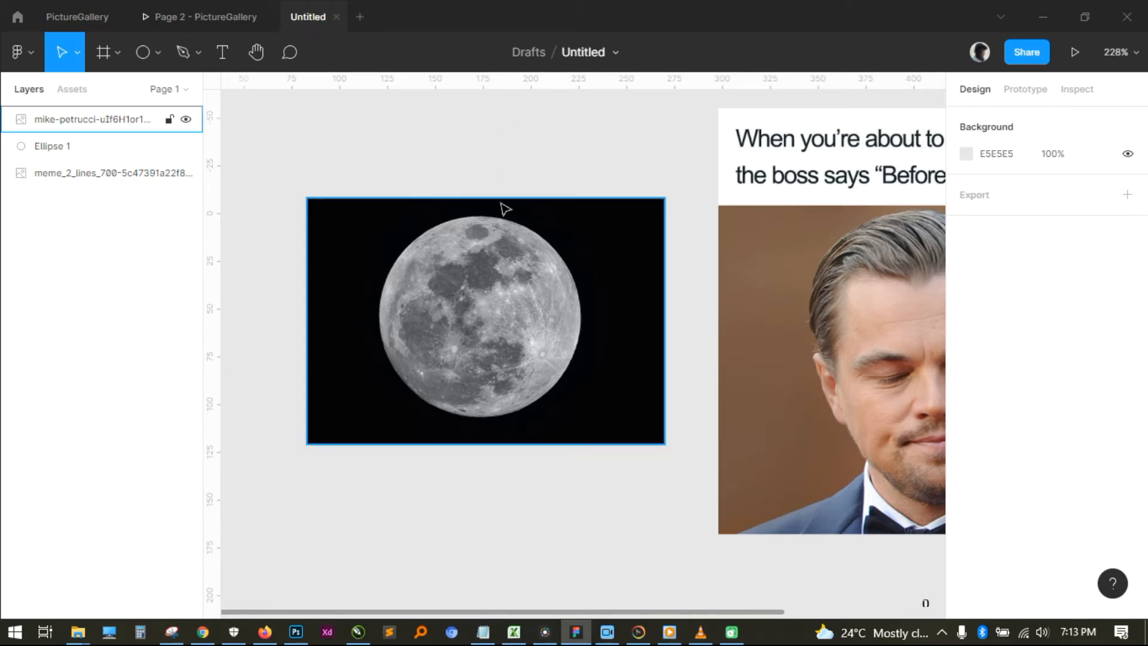
# - Mask the moon photo with the circle beneath it so the black background is cropped away
pyautogui.moveTo(590, 136); pyautogui.dragTo(365, 486)
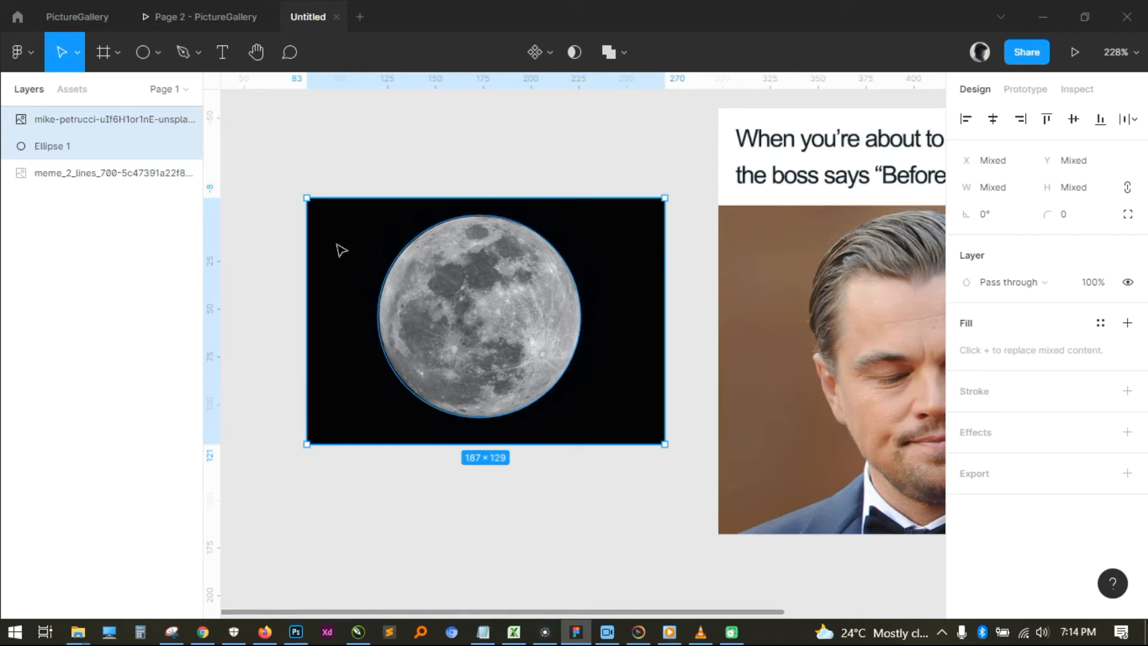
pyautogui.click(578, 52)
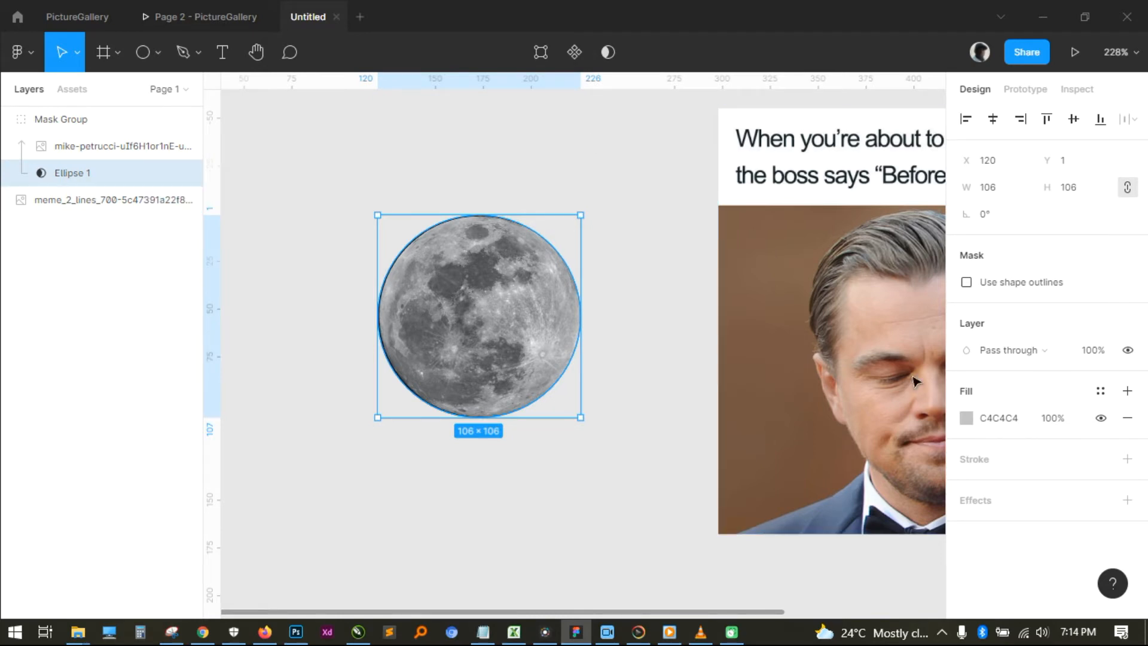
pyautogui.click(620, 212)
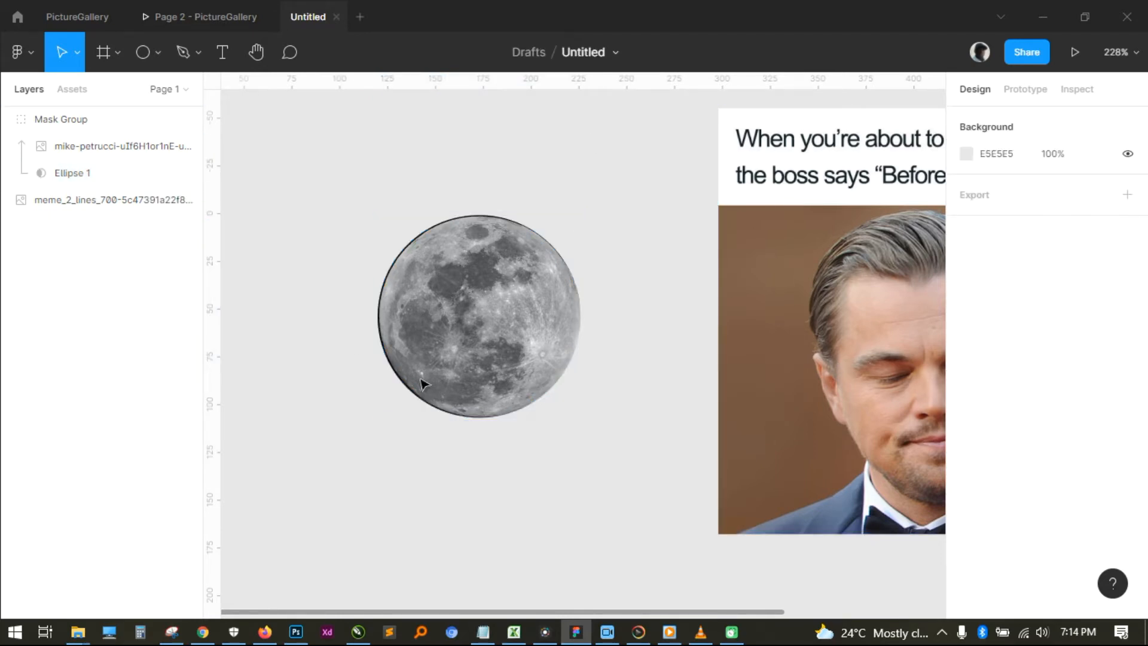
pyautogui.click(474, 328)
pyautogui.click(512, 205)
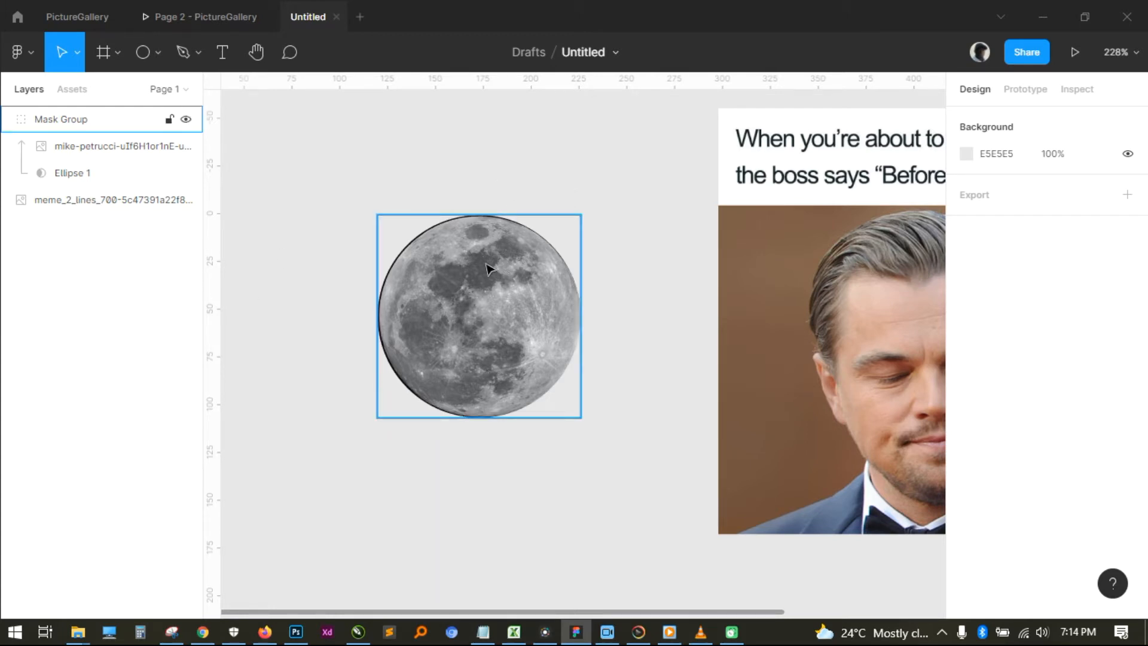
# - Start a Pen path at the photo's bottom edge and trace the man's shoulder on the photo's left side up to the shirt collar
pyautogui.scroll(-5, 534, 293)
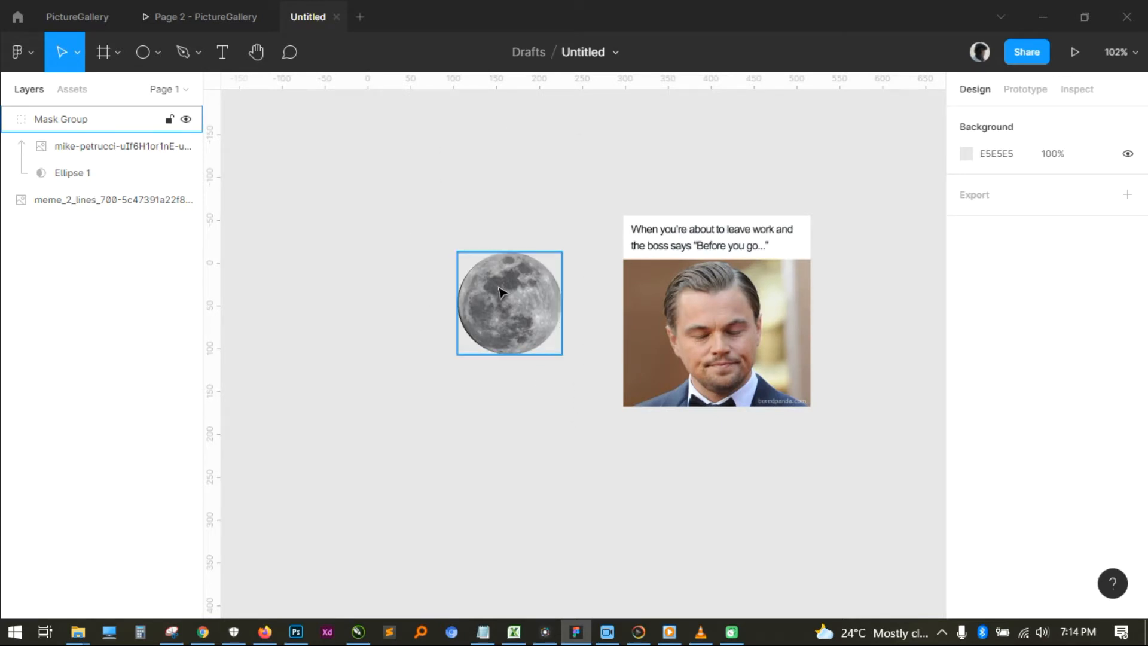
pyautogui.scroll(-2, 500, 326)
pyautogui.hscroll(2, 499, 326)
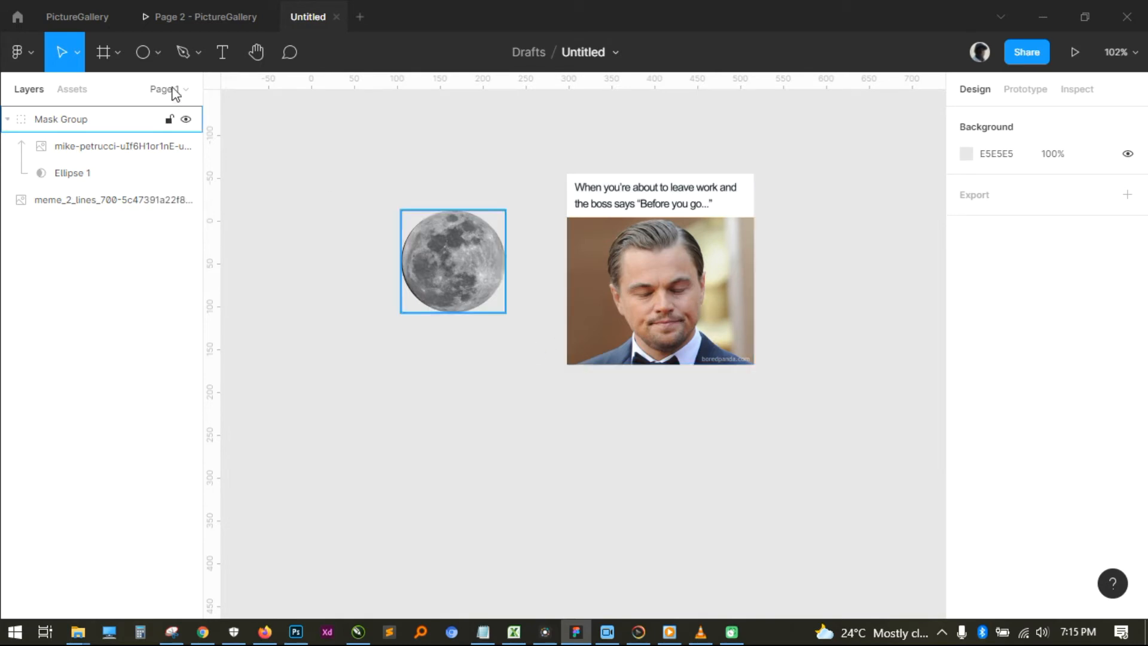
pyautogui.click(181, 51)
pyautogui.scroll(5, 654, 371)
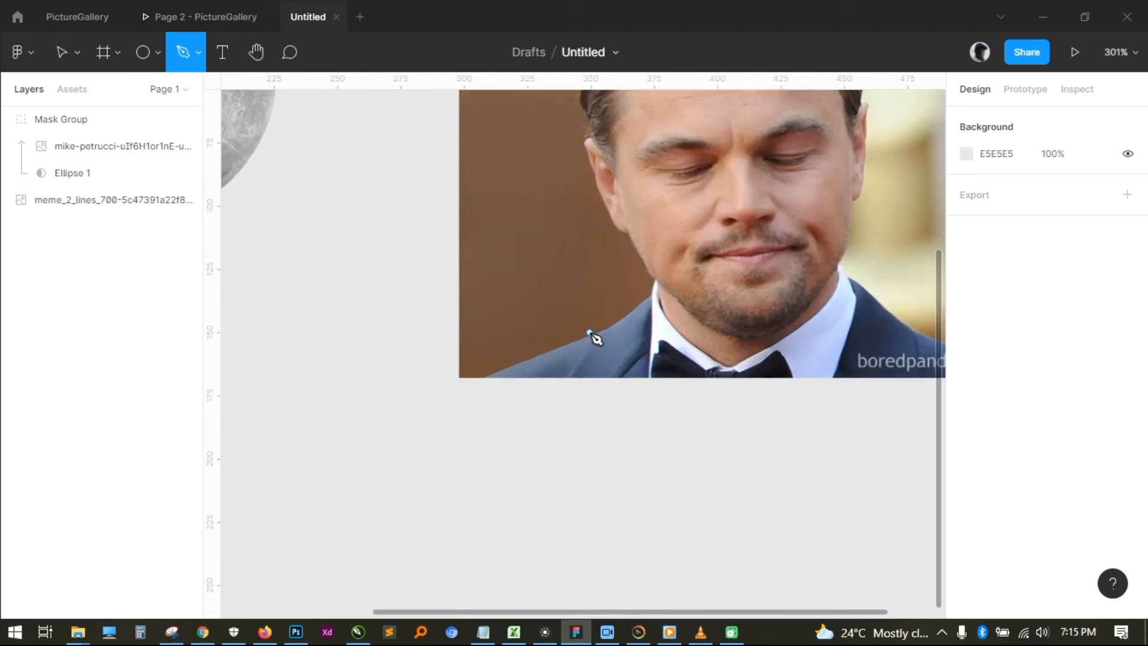
pyautogui.scroll(2, 592, 338)
pyautogui.scroll(2, 495, 385)
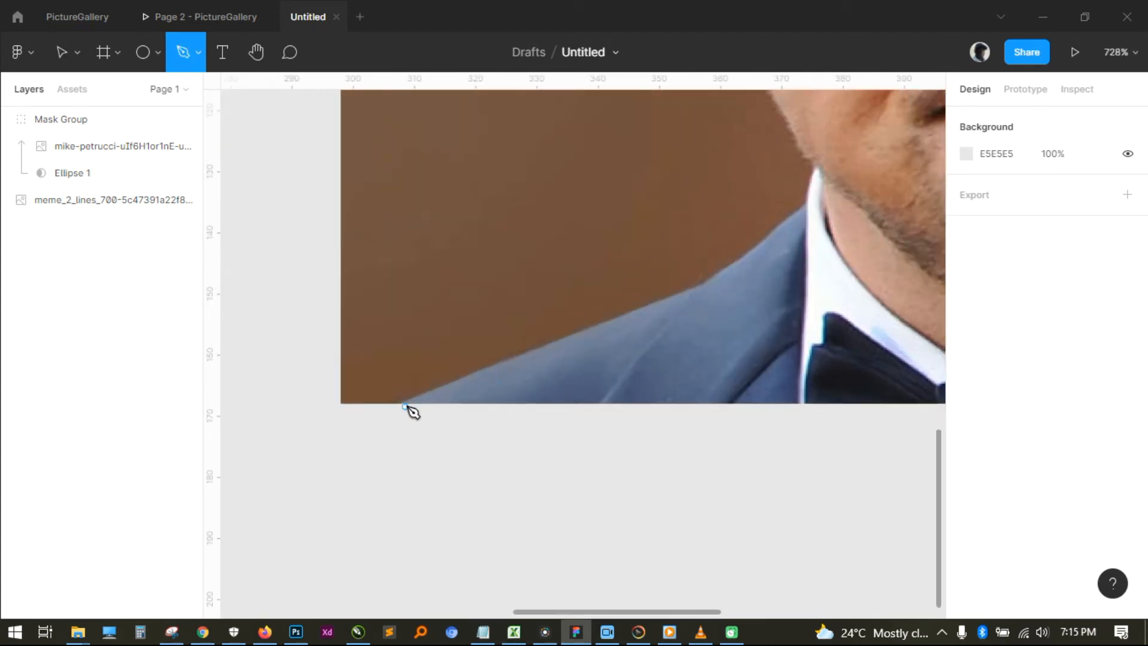
pyautogui.moveTo(405, 403); pyautogui.dragTo(519, 284)
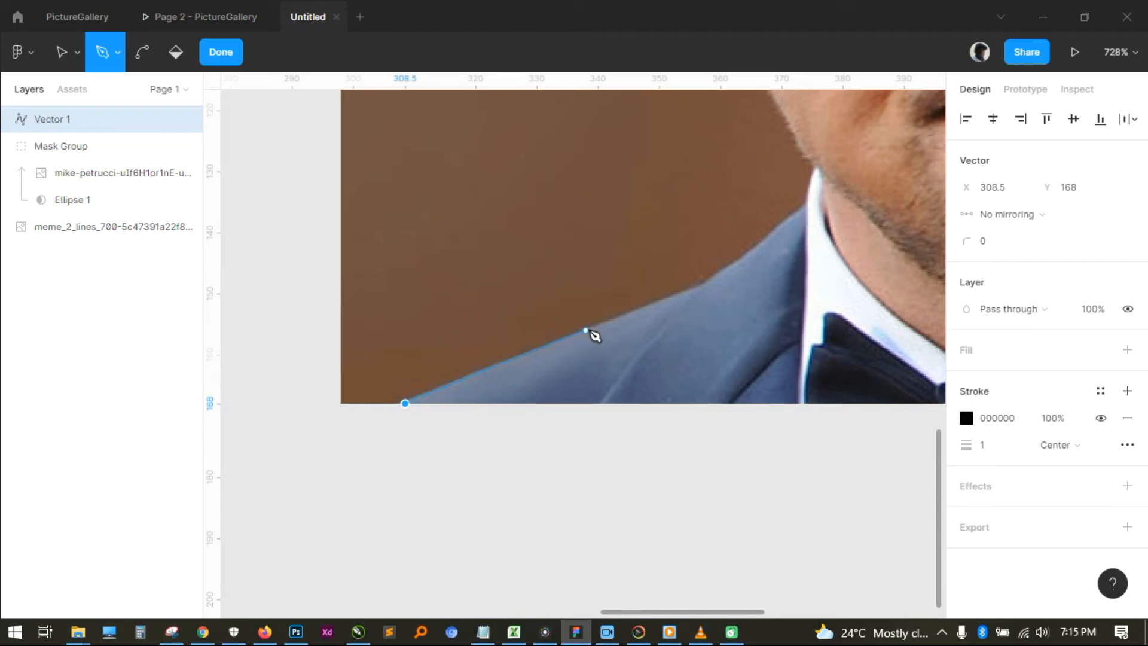
pyautogui.click(589, 330)
pyautogui.click(702, 288)
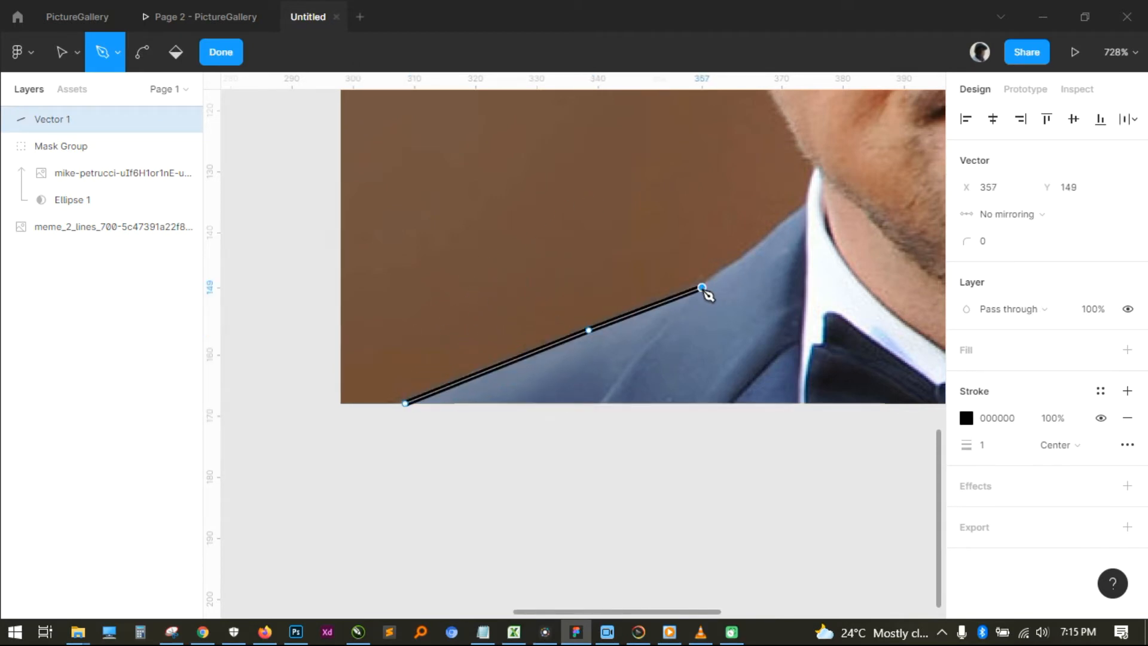
pyautogui.click(757, 247)
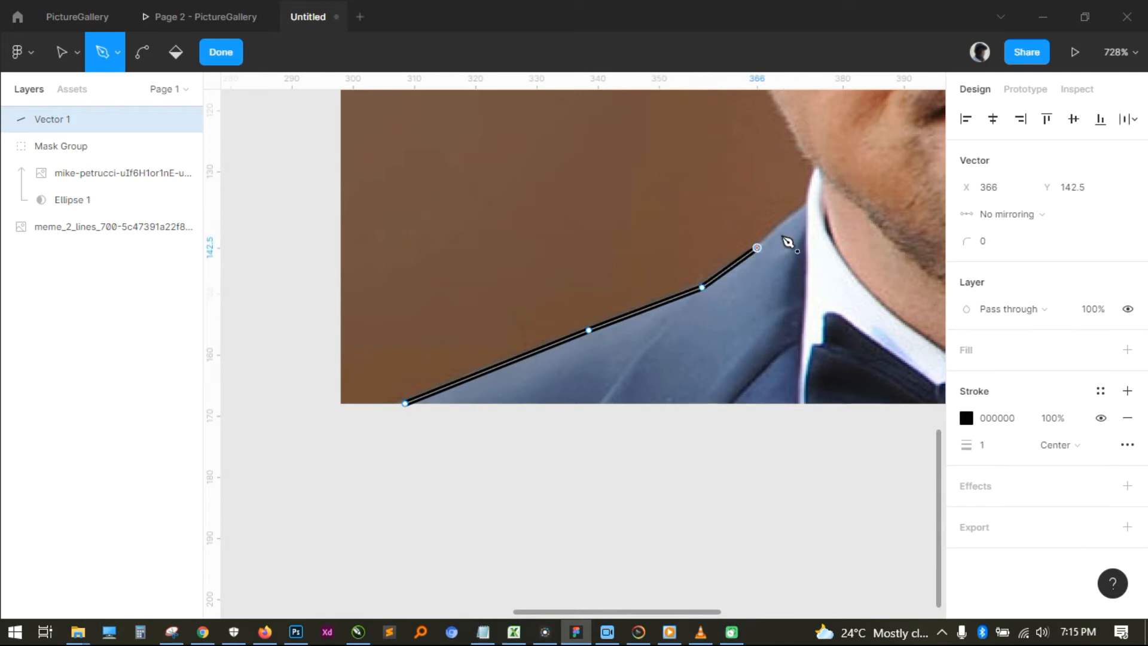
pyautogui.click(806, 208)
pyautogui.click(818, 168)
# - Continue the path from the collar along the left side of the jaw and up around the ear
pyautogui.scroll(3, 786, 272)
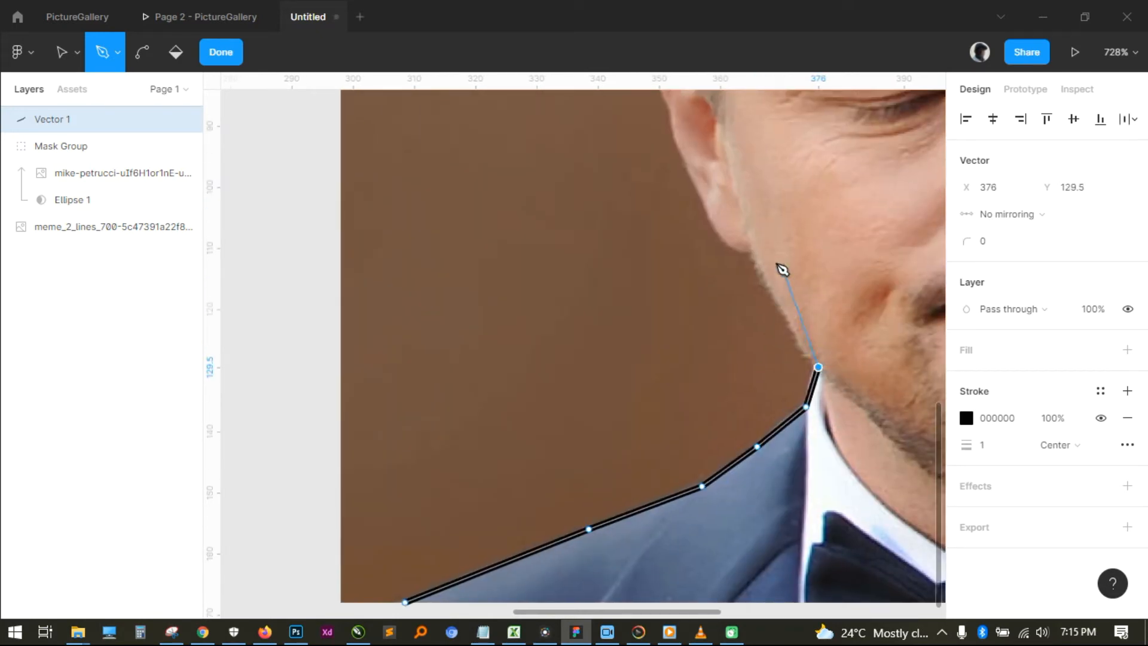
pyautogui.click(747, 244)
pyautogui.click(697, 193)
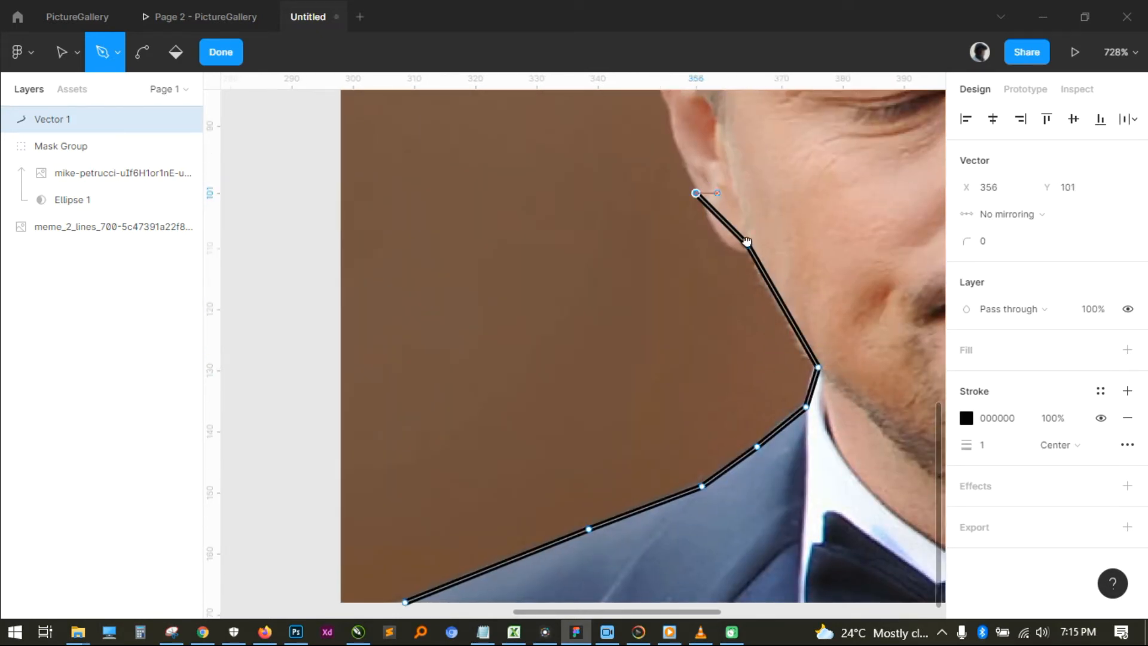
pyautogui.scroll(3, 769, 321)
pyautogui.hscroll(-1, 769, 321)
pyautogui.click(751, 290)
pyautogui.click(746, 207)
# - Extend the path up the left side of the hair and over to the top of the head
pyautogui.scroll(3, 795, 351)
pyautogui.hscroll(-1, 795, 351)
pyautogui.click(752, 304)
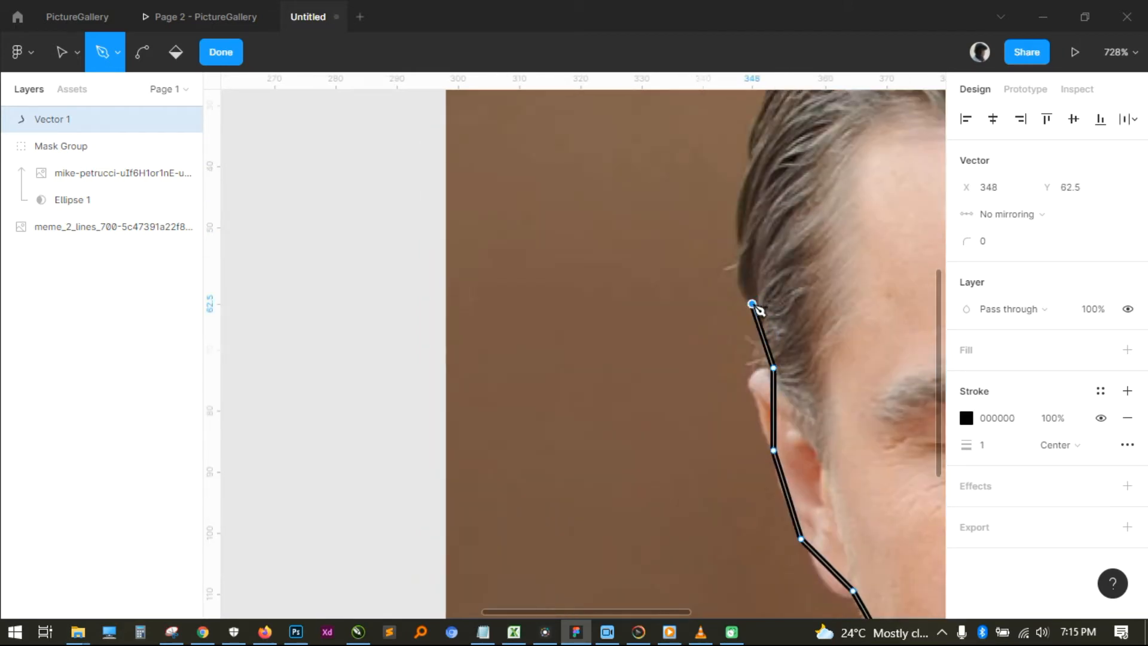
pyautogui.click(740, 248)
pyautogui.click(754, 154)
pyautogui.scroll(3, 599, 353)
pyautogui.hscroll(3, 600, 354)
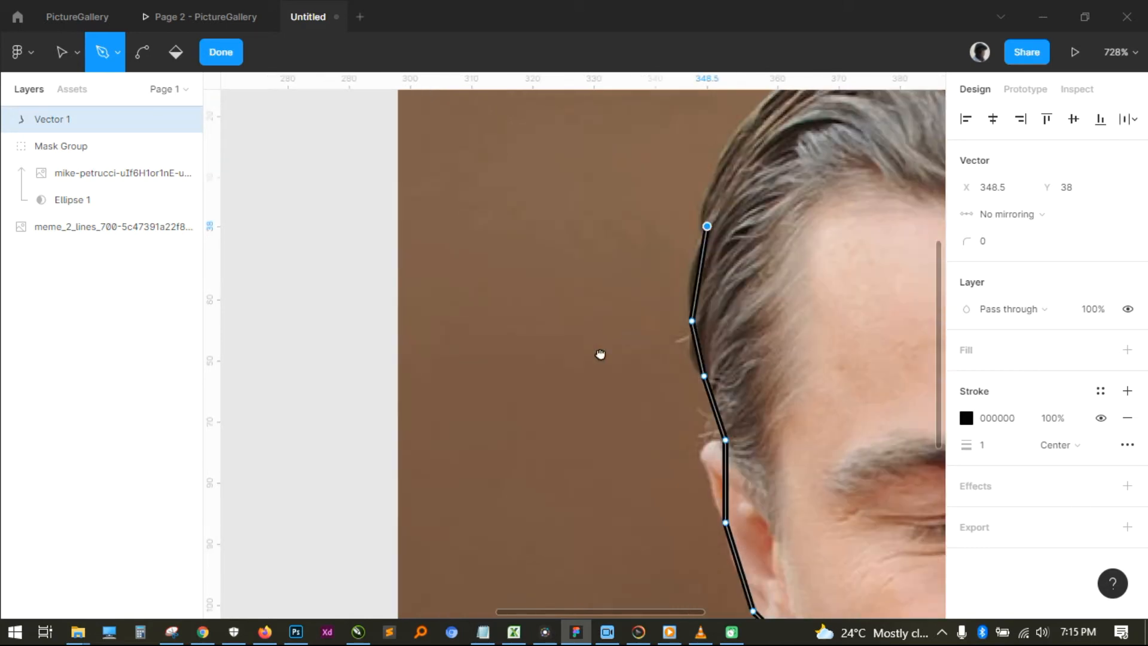
pyautogui.click(644, 207)
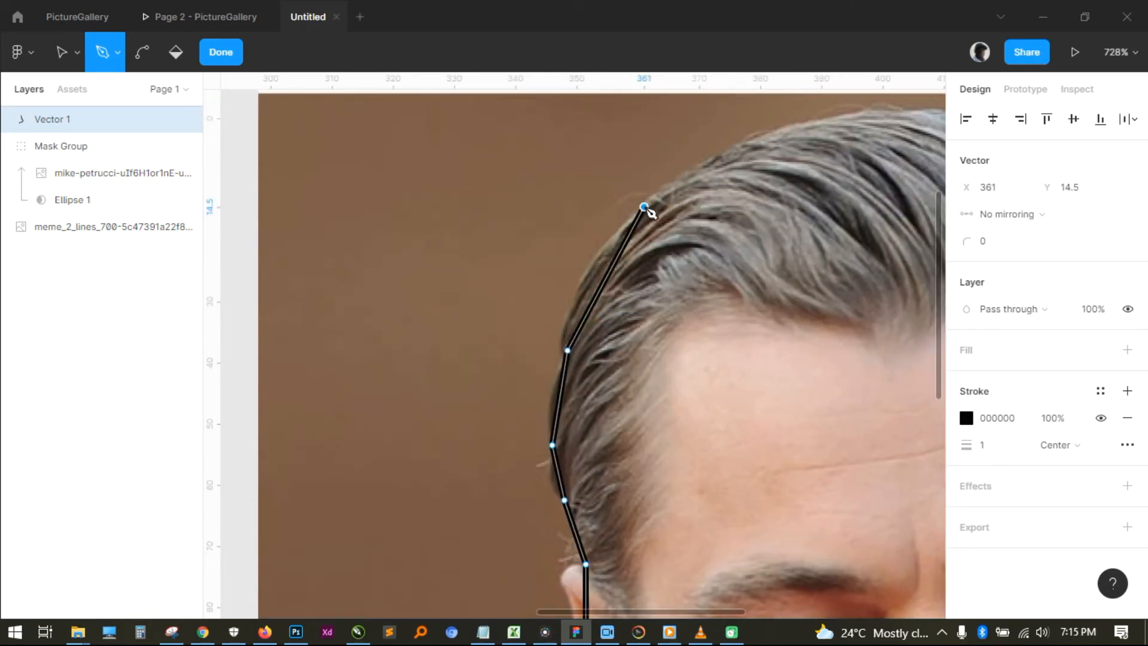
pyautogui.click(843, 119)
# - Carry the path across the top of the hair, past the parting, and down the head's right side
pyautogui.scroll(3, 526, 257)
pyautogui.hscroll(5, 527, 257)
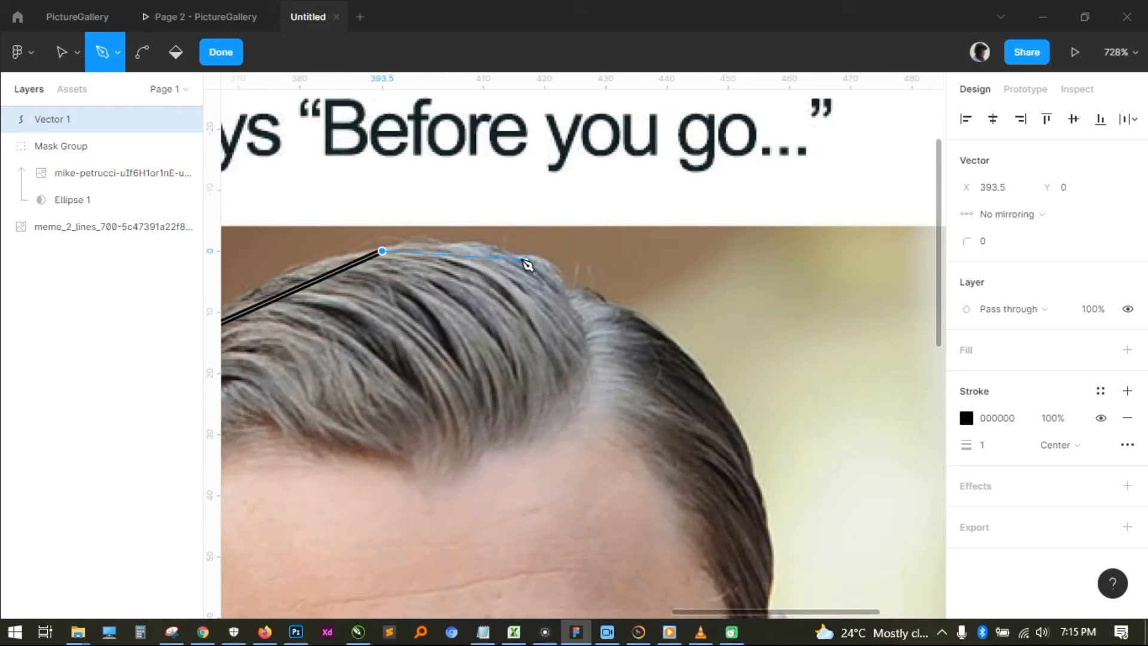
pyautogui.click(514, 257)
pyautogui.click(565, 287)
pyautogui.click(605, 308)
pyautogui.click(738, 433)
# - Trace the path down the right side of the hair and along the ear beside it
pyautogui.scroll(-5, 591, 319)
pyautogui.hscroll(3, 591, 319)
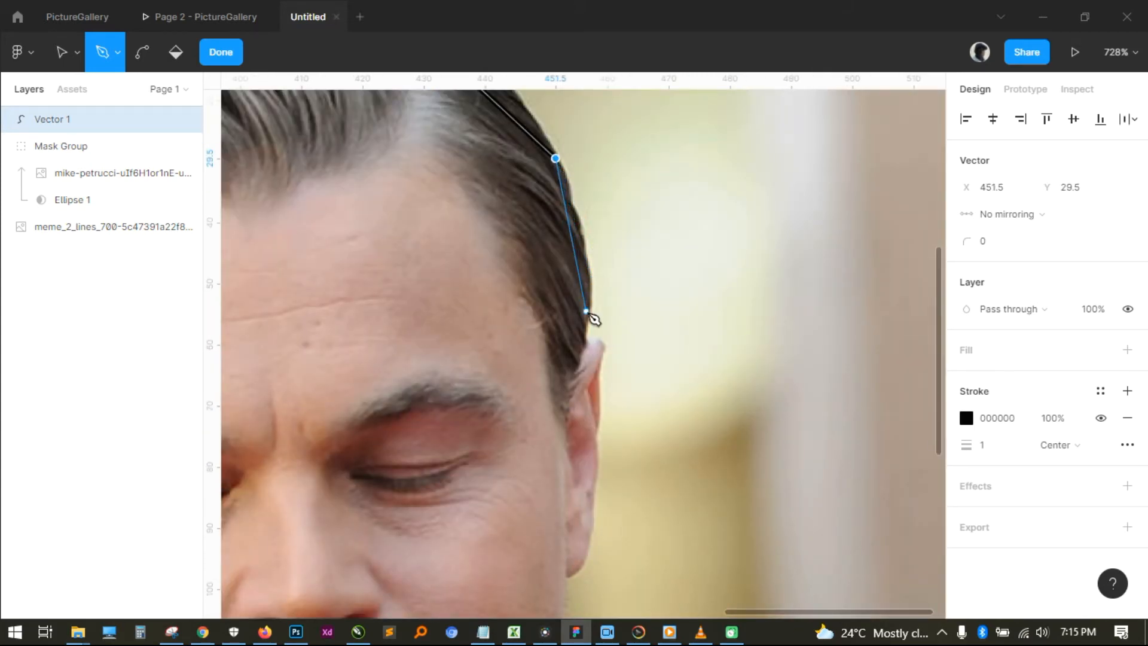
pyautogui.click(583, 347)
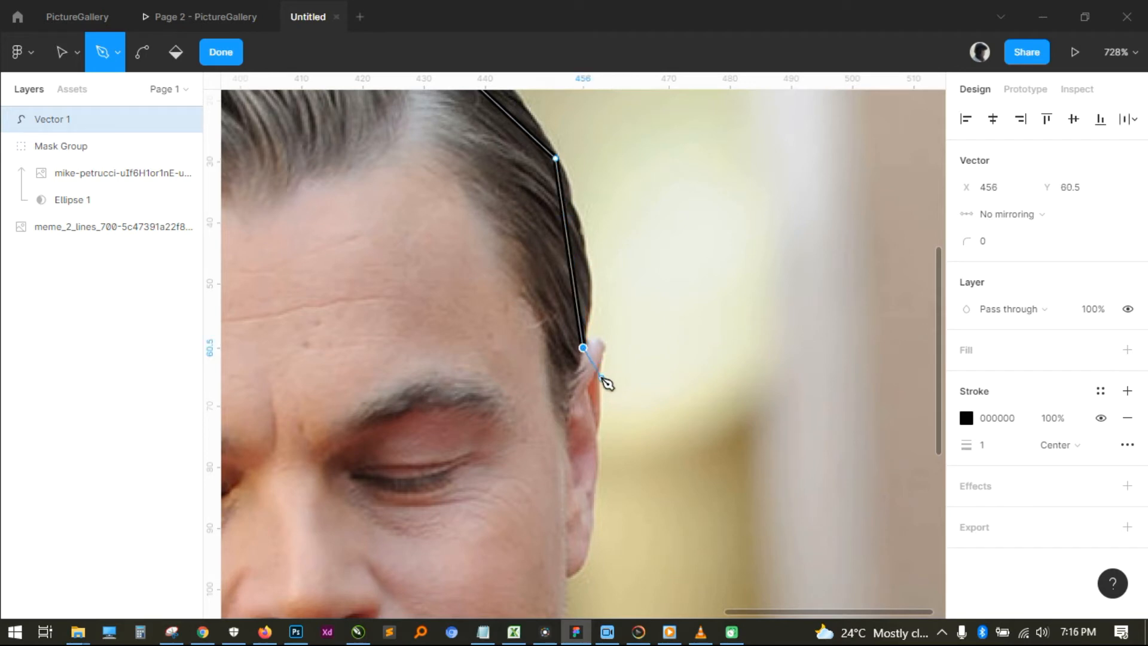
pyautogui.click(602, 379)
pyautogui.scroll(-5, 595, 269)
pyautogui.click(586, 266)
pyautogui.click(586, 333)
pyautogui.click(556, 416)
# - Continue the path down the right jaw to the collar and along the shoulder to the photo's bottom edge
pyautogui.scroll(-4, 540, 353)
pyautogui.hscroll(2, 540, 354)
pyautogui.click(425, 264)
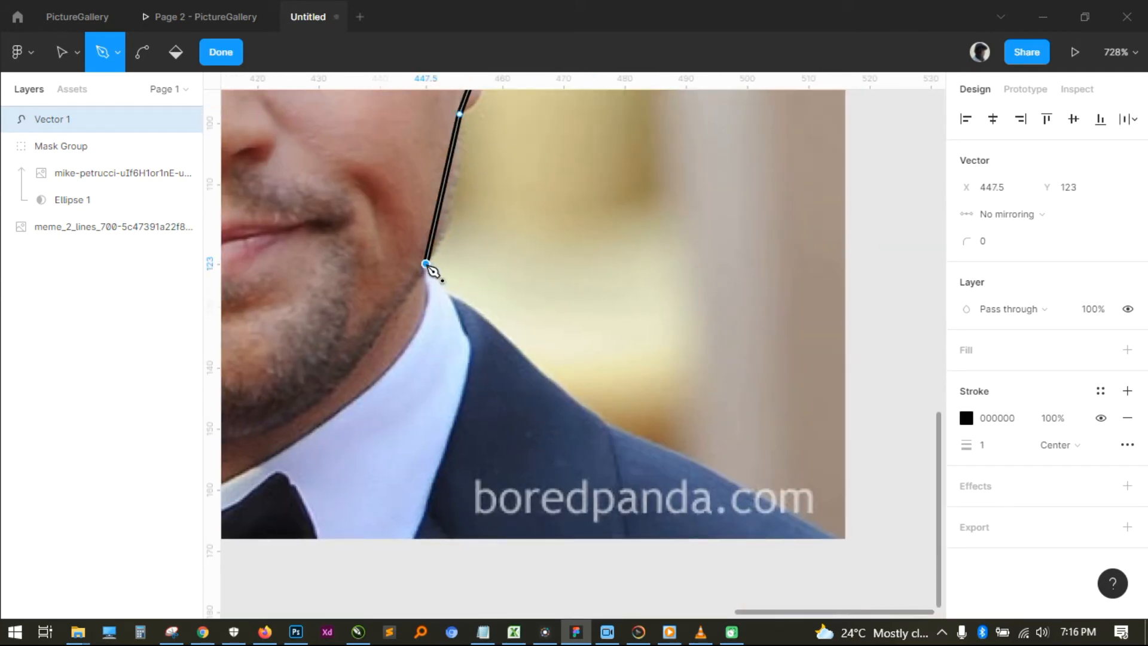
pyautogui.click(459, 303)
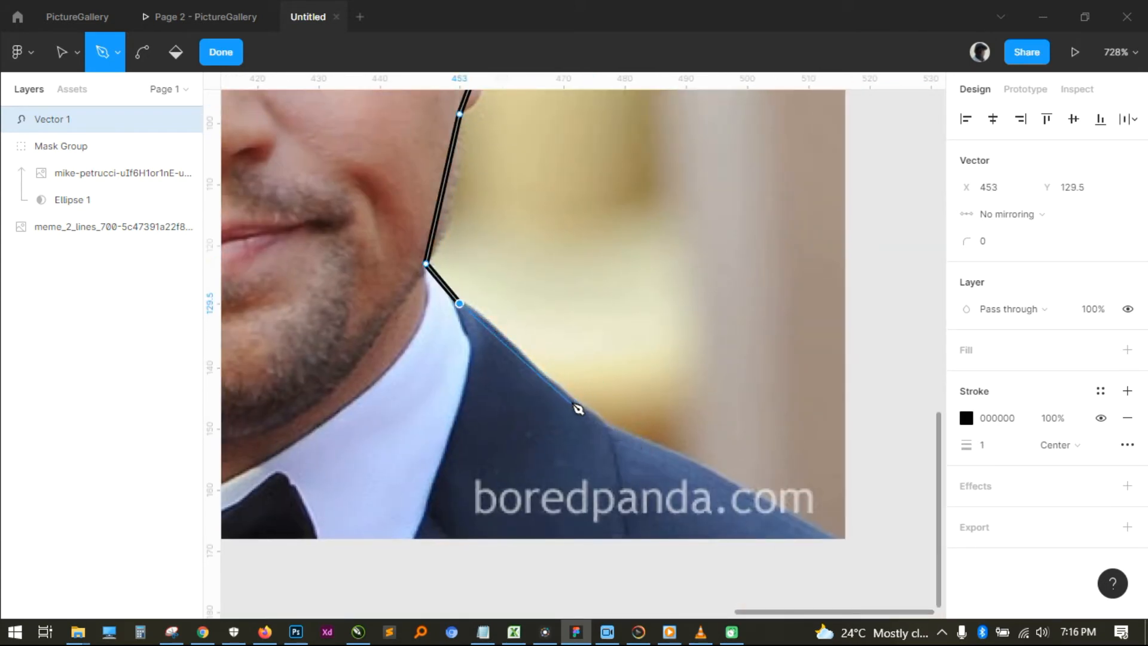
pyautogui.click(558, 389)
pyautogui.click(603, 426)
pyautogui.scroll(-4, 426, 186)
pyautogui.hscroll(3, 426, 186)
pyautogui.scroll(4, 427, 187)
pyautogui.hscroll(-2, 509, 269)
pyautogui.click(606, 321)
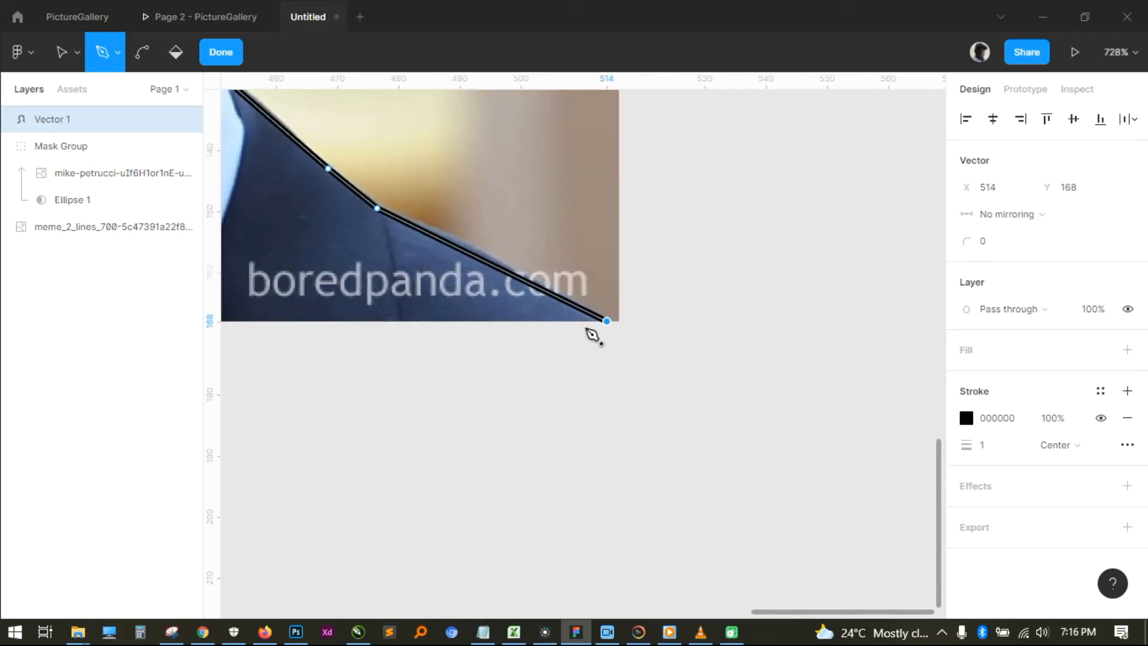
# - Close the path along the photo's bottom edge by joining it to its starting point
pyautogui.moveTo(604, 330); pyautogui.dragTo(820, 383)
pyautogui.moveTo(359, 375); pyautogui.dragTo(869, 444)
pyautogui.scroll(-2, 511, 433)
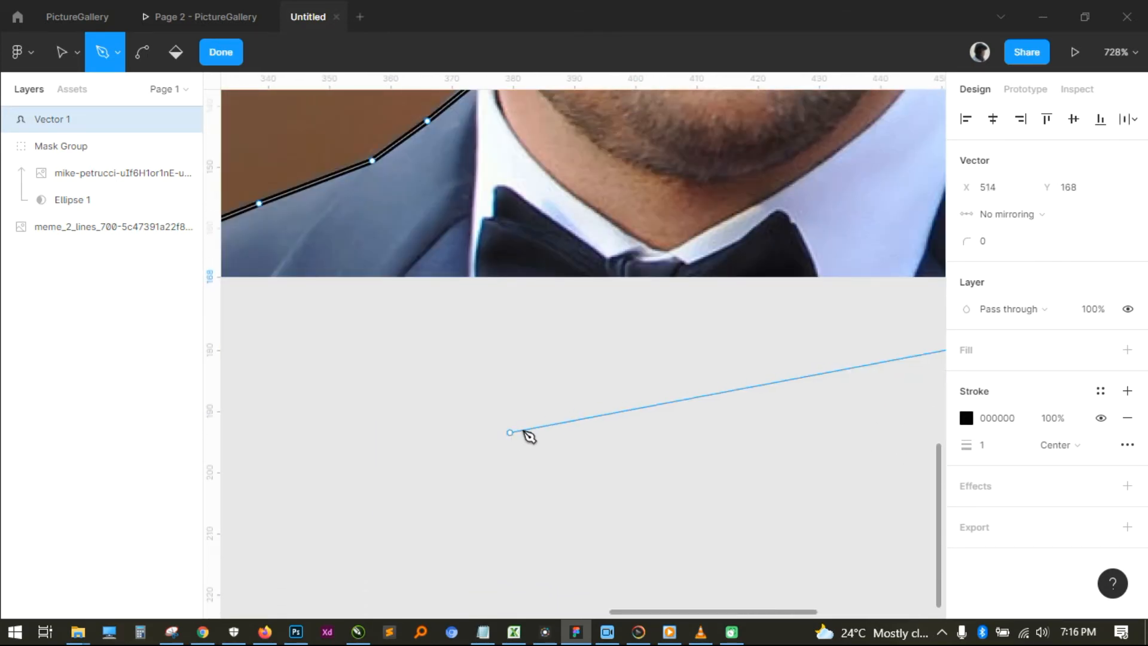
pyautogui.scroll(2, 511, 432)
pyautogui.hscroll(-5, 511, 433)
pyautogui.click(431, 358)
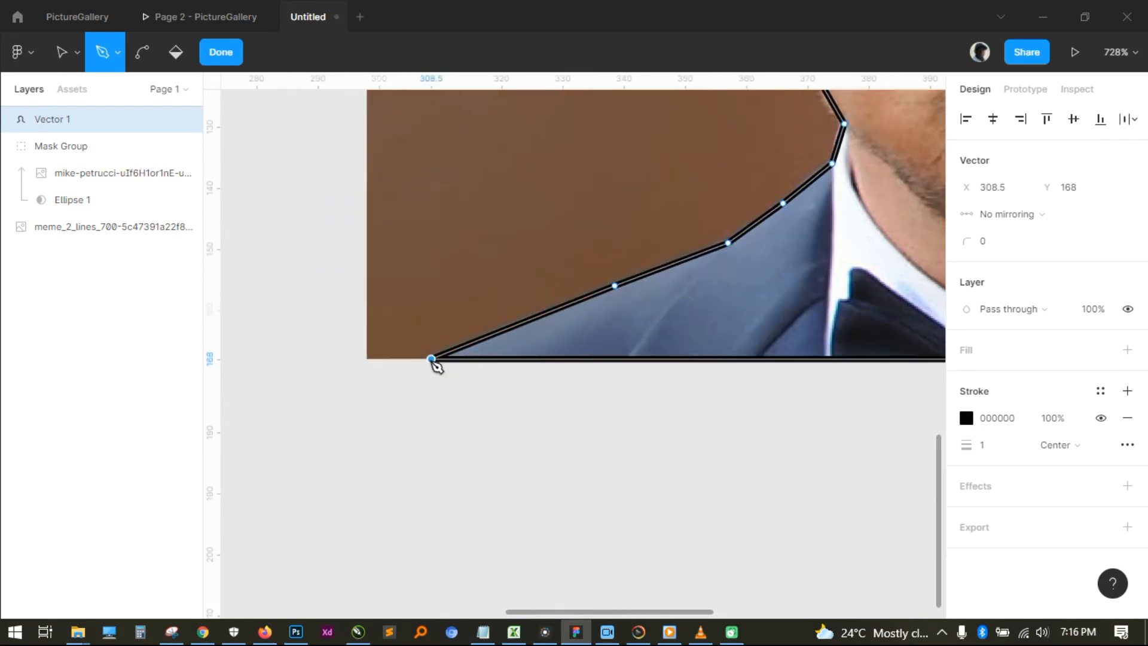
# - Try adding and moving a point midway along the outline's upper-left hair segment, and undo it
pyautogui.scroll(-5, 433, 448)
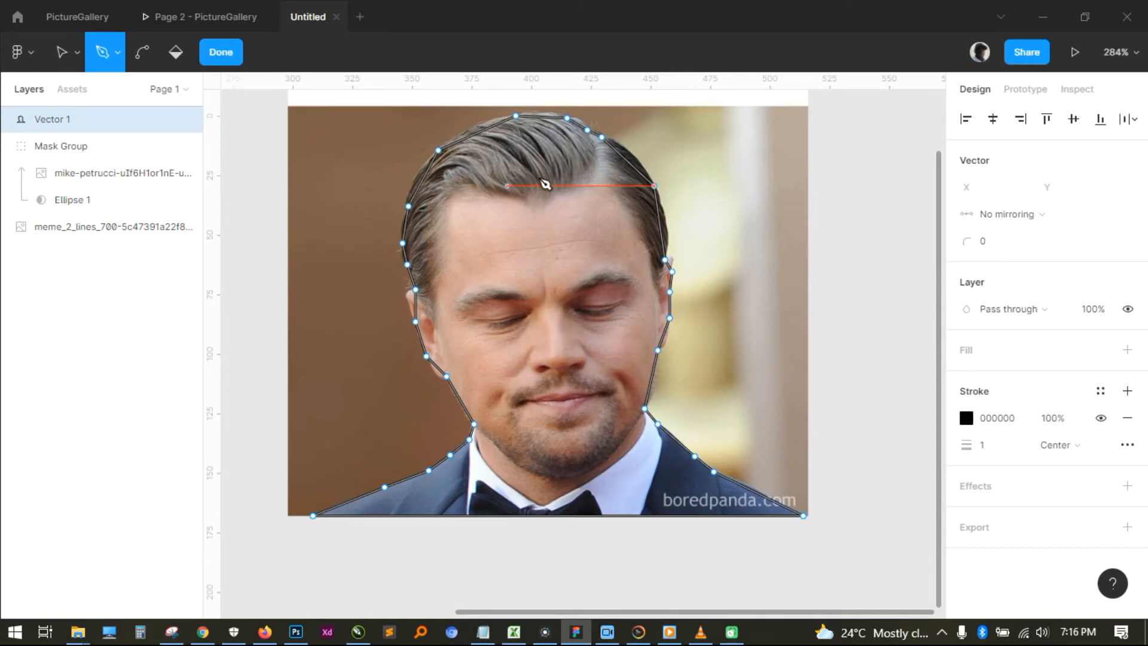
pyautogui.scroll(3, 631, 133)
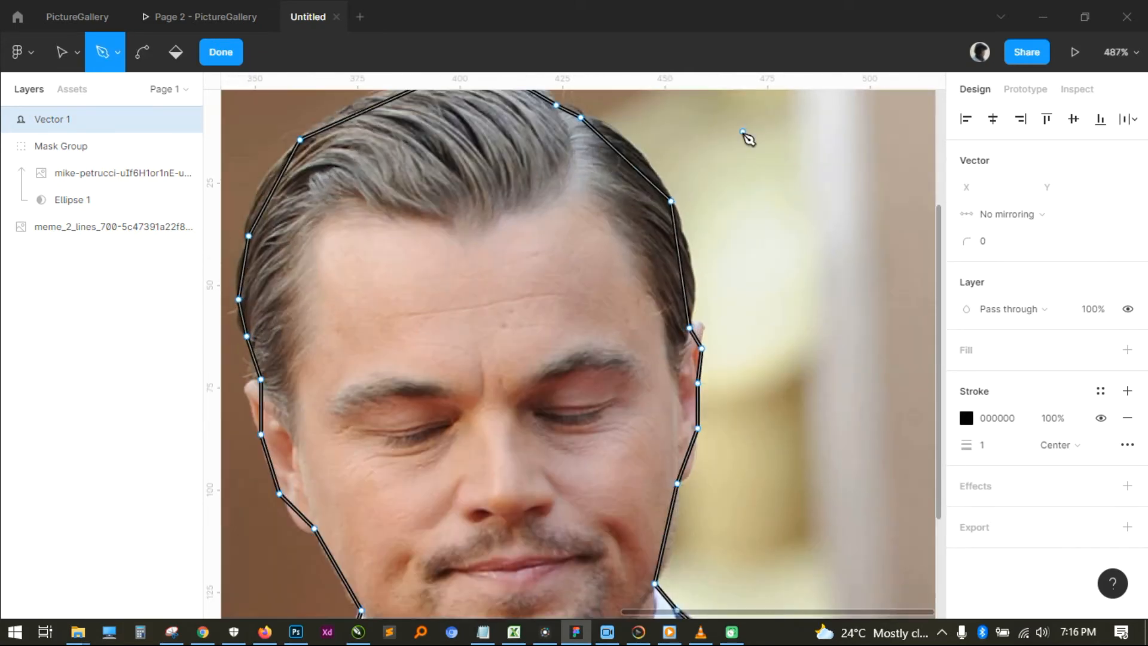
pyautogui.scroll(-3, 672, 290)
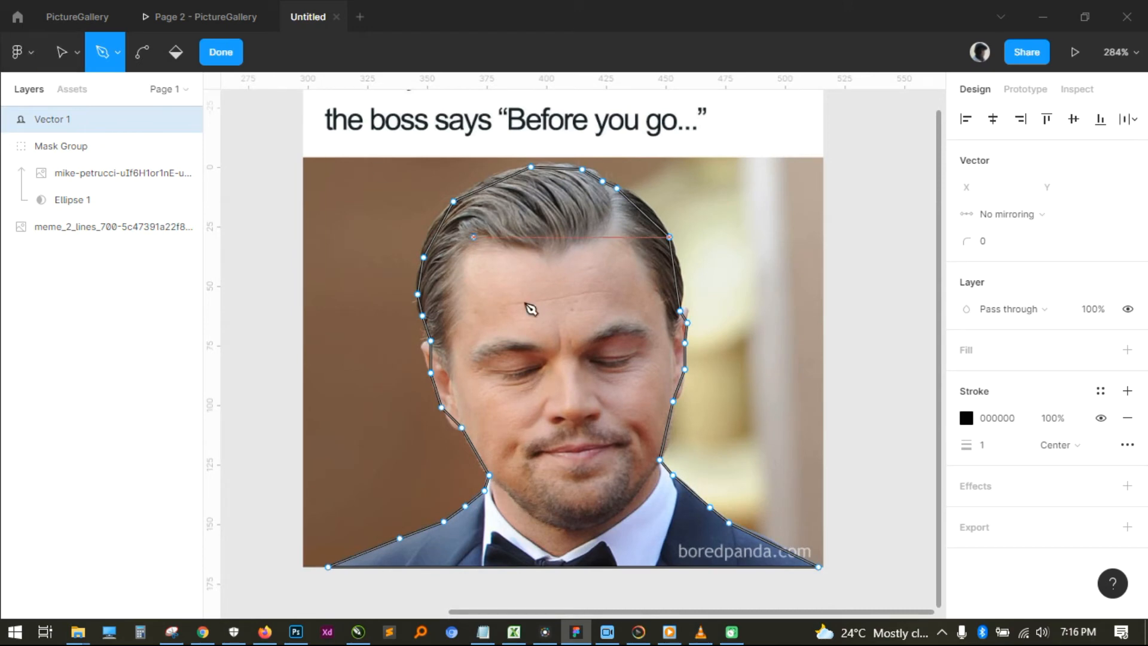
pyautogui.scroll(2, 479, 194)
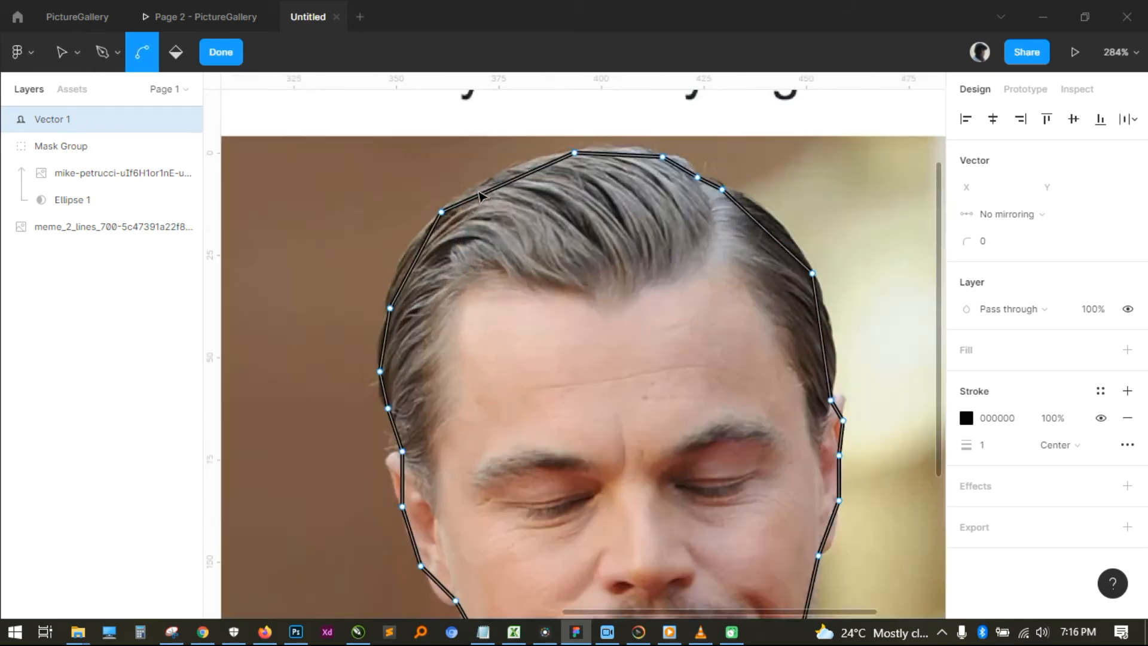
pyautogui.scroll(5, 478, 194)
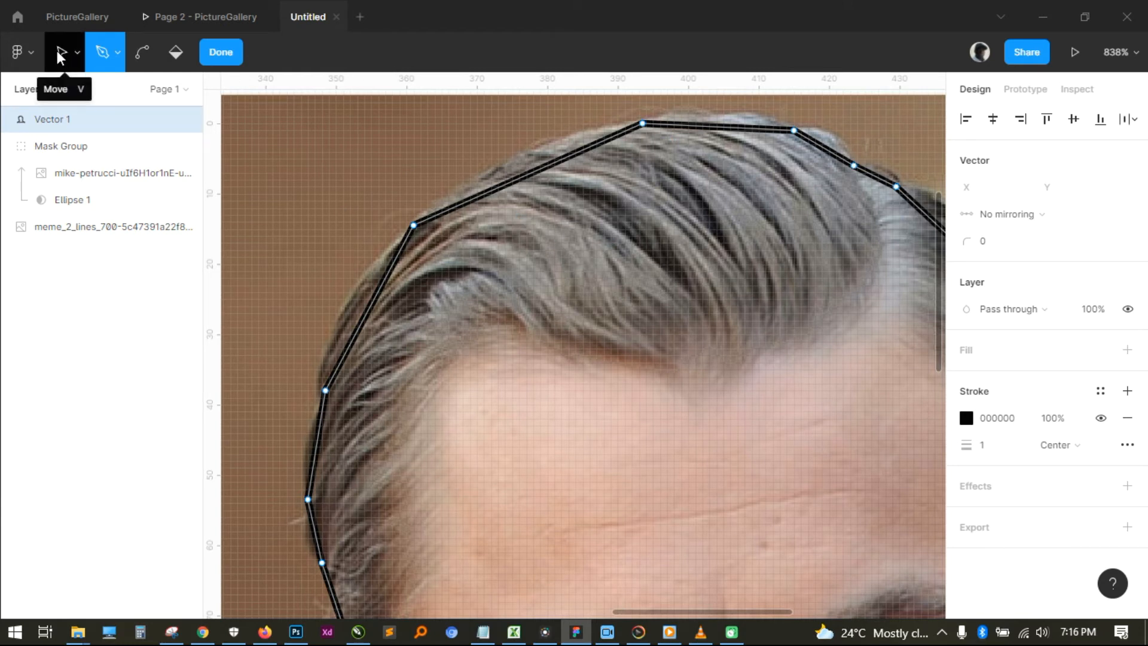
pyautogui.press('v')
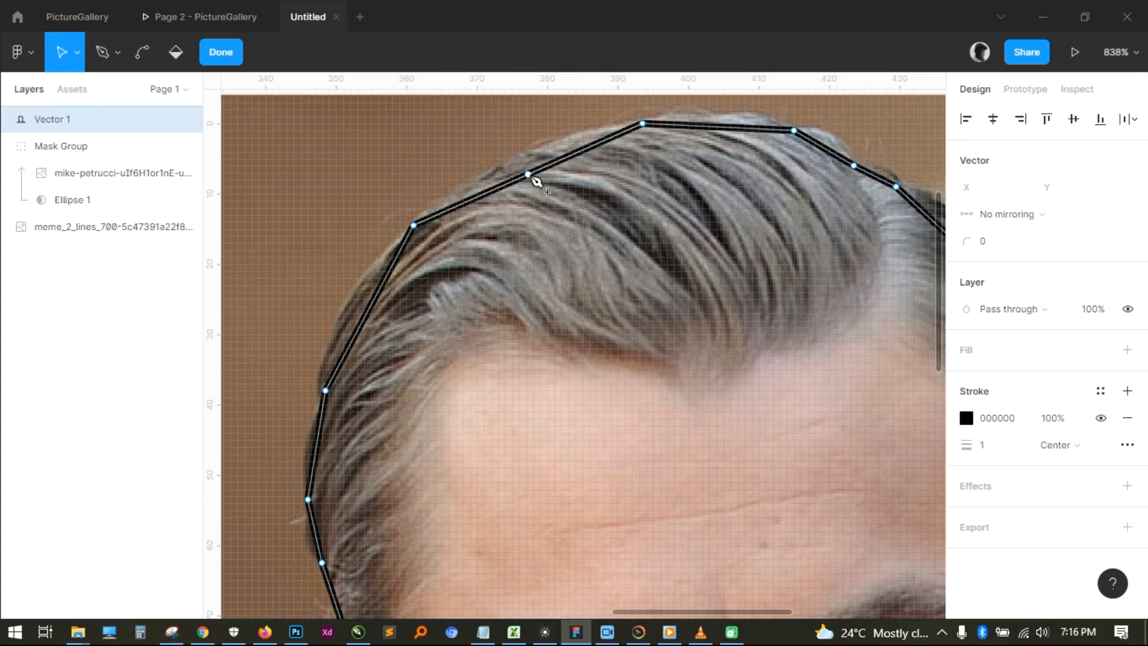
pyautogui.moveTo(528, 175)
pyautogui.mouseDown()
pyautogui.moveTo(499, 127)
pyautogui.moveTo(521, 182)
pyautogui.mouseUp()
pyautogui.hotkey('ctrl', 'z')
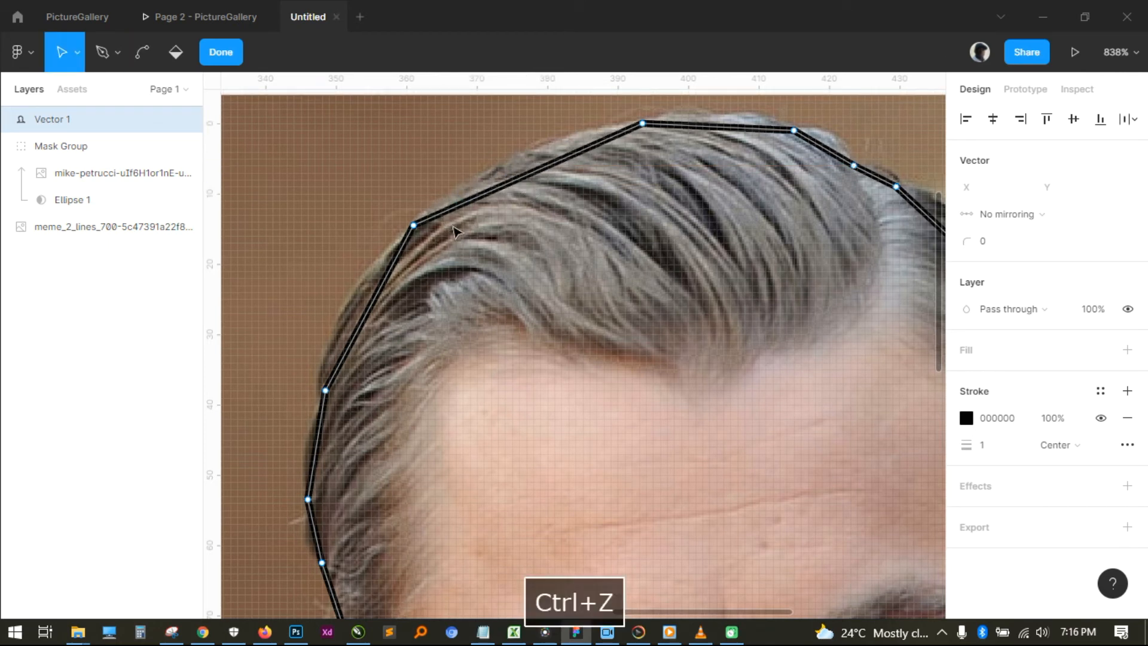
# - Bend the outline's segments across the top and upper-right of the hair into curves that follow the hairline
pyautogui.press('ctrl')
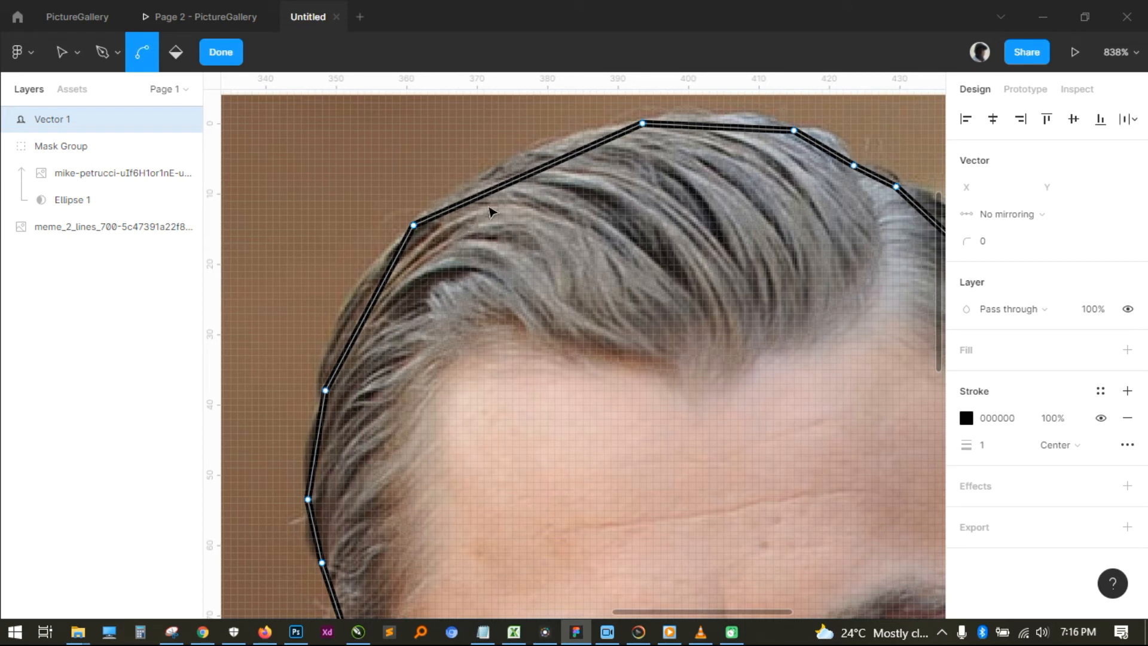
pyautogui.moveTo(529, 180); pyautogui.dragTo(508, 152)
pyautogui.moveTo(723, 127); pyautogui.dragTo(723, 117)
pyautogui.moveTo(776, 168); pyautogui.dragTo(497, 261)
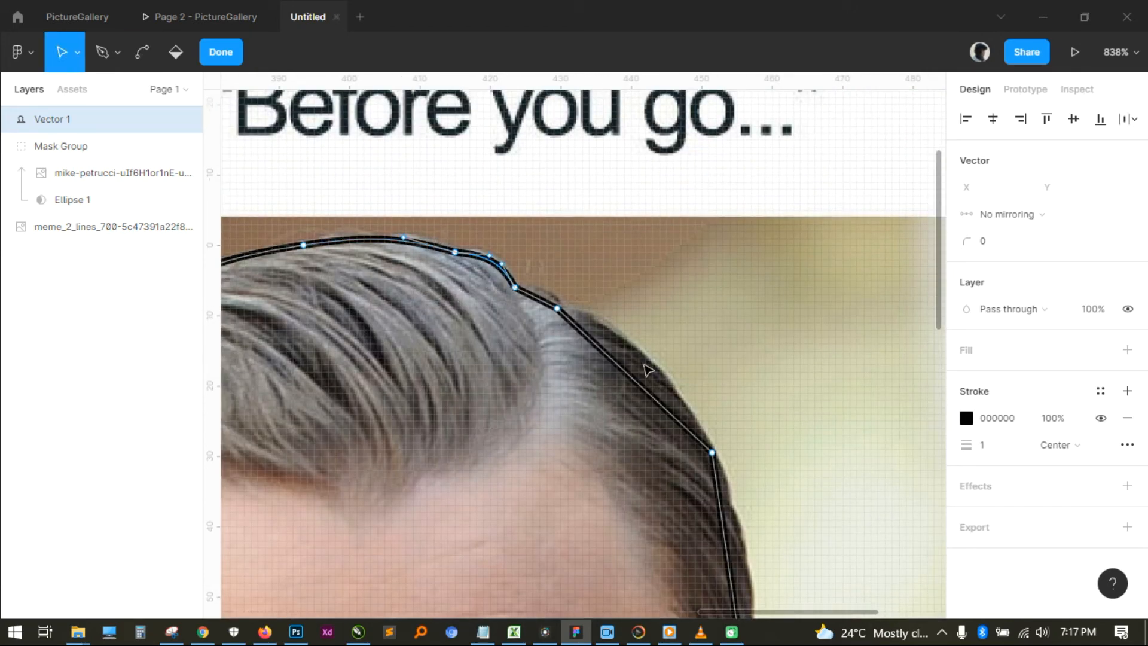
pyautogui.moveTo(646, 391); pyautogui.dragTo(656, 366)
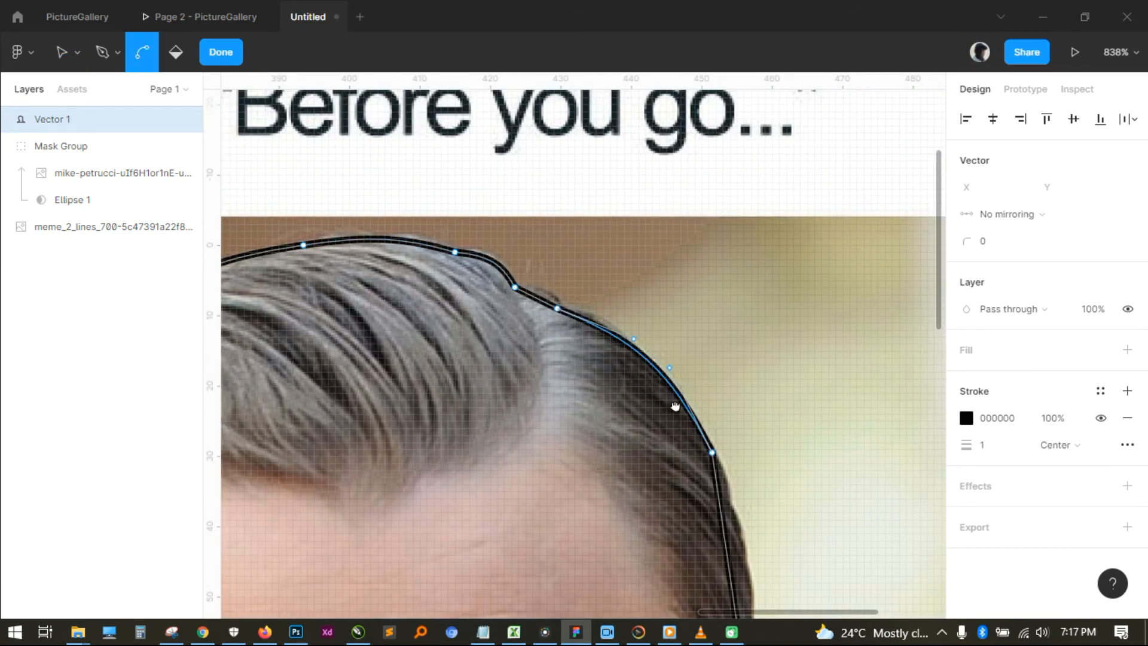
# - Curve the outline's segments down the right side of the head, from the hair past the ear to the jaw
pyautogui.moveTo(676, 404); pyautogui.dragTo(590, 260)
pyautogui.moveTo(643, 429); pyautogui.dragTo(662, 430)
pyautogui.moveTo(699, 527); pyautogui.dragTo(711, 375)
pyautogui.scroll(1, 716, 369)
pyautogui.hotkey('ctrl', 'z')
pyautogui.moveTo(660, 605); pyautogui.dragTo(667, 396)
pyautogui.moveTo(635, 514); pyautogui.dragTo(609, 280)
# - Bend the outer segment of the right shoulder so it follows the jacket's edge
pyautogui.scroll(-5, 610, 281)
pyautogui.hscroll(5, 610, 281)
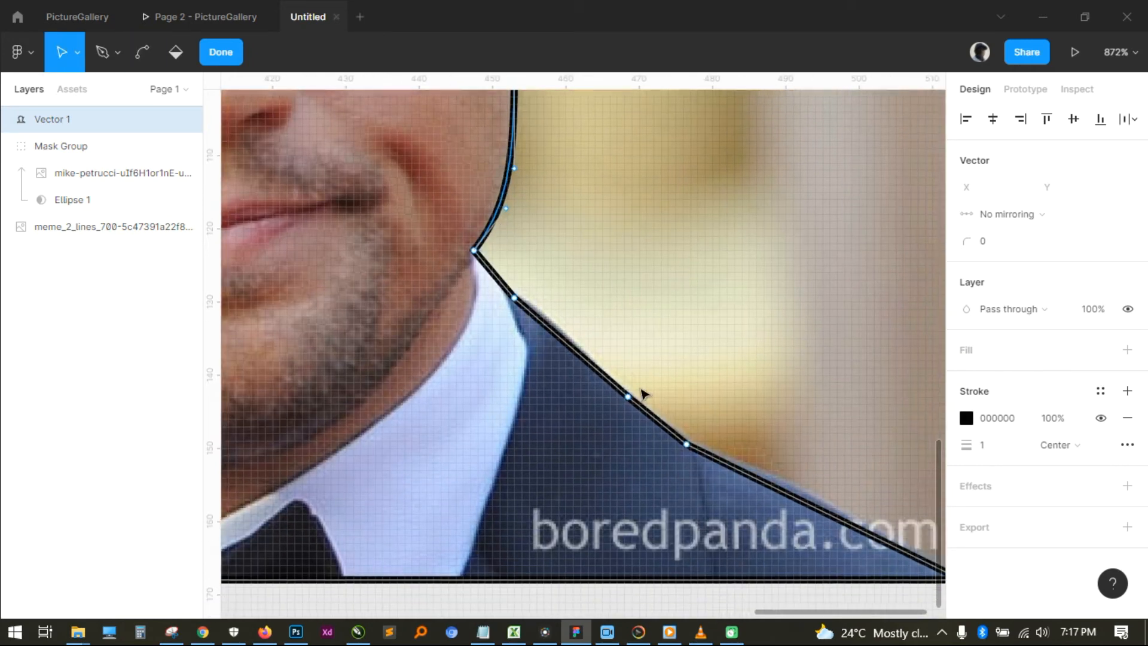
pyautogui.moveTo(606, 264); pyautogui.dragTo(616, 257)
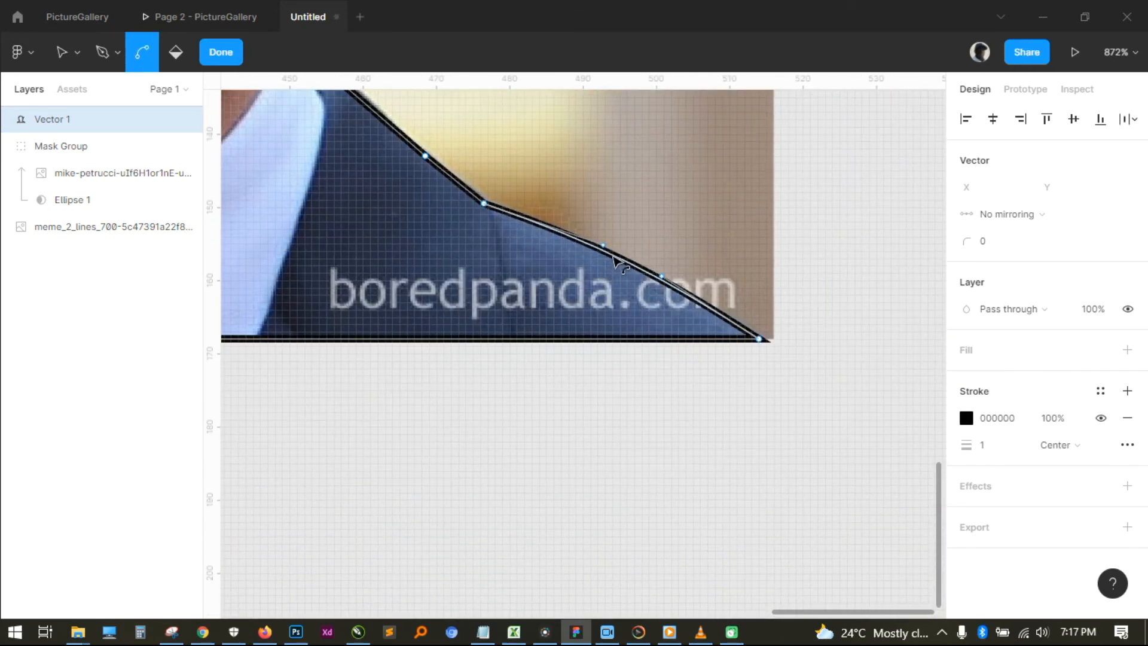
# - Curve the outline's segments along the left ear and up the left side of the hair
pyautogui.hscroll(-16, 539, 323)
pyautogui.scroll(3, 538, 323)
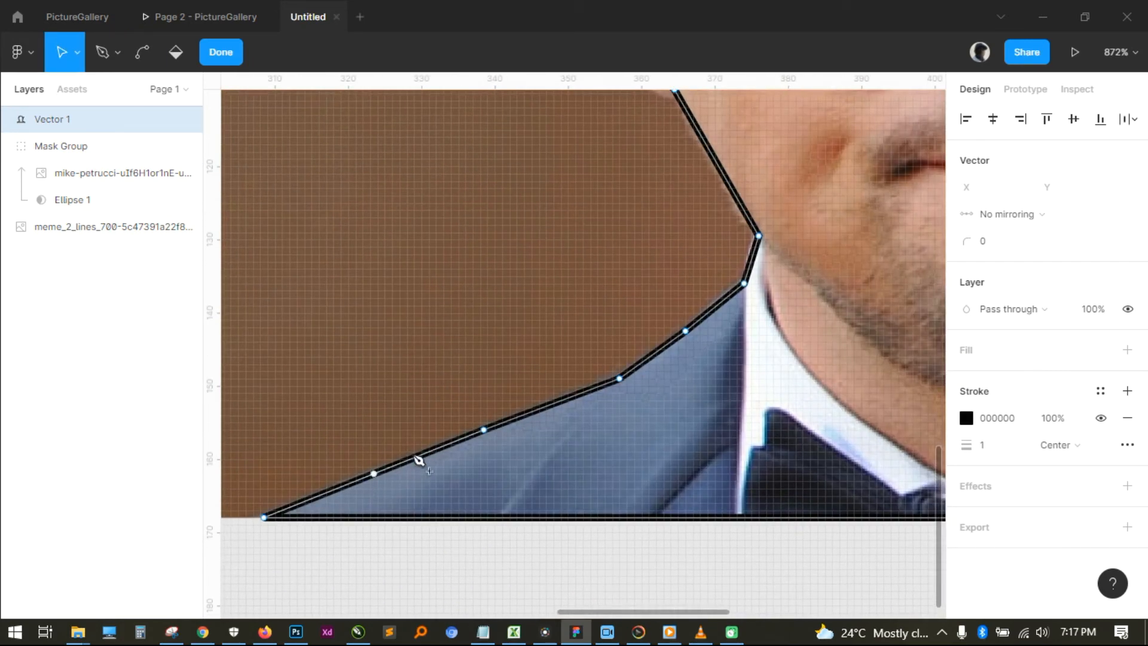
pyautogui.moveTo(800, 170); pyautogui.dragTo(495, 292)
pyautogui.moveTo(326, 159); pyautogui.dragTo(435, 349)
pyautogui.moveTo(379, 153); pyautogui.dragTo(390, 359)
pyautogui.moveTo(478, 307); pyautogui.dragTo(506, 519)
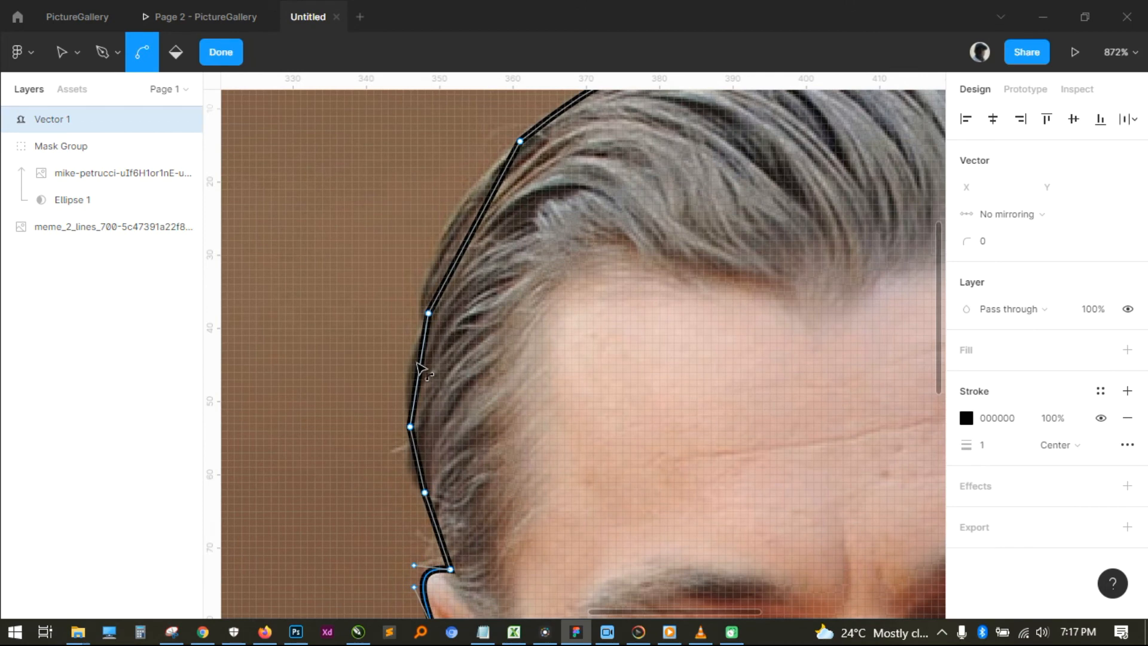
pyautogui.moveTo(488, 305); pyautogui.dragTo(455, 494)
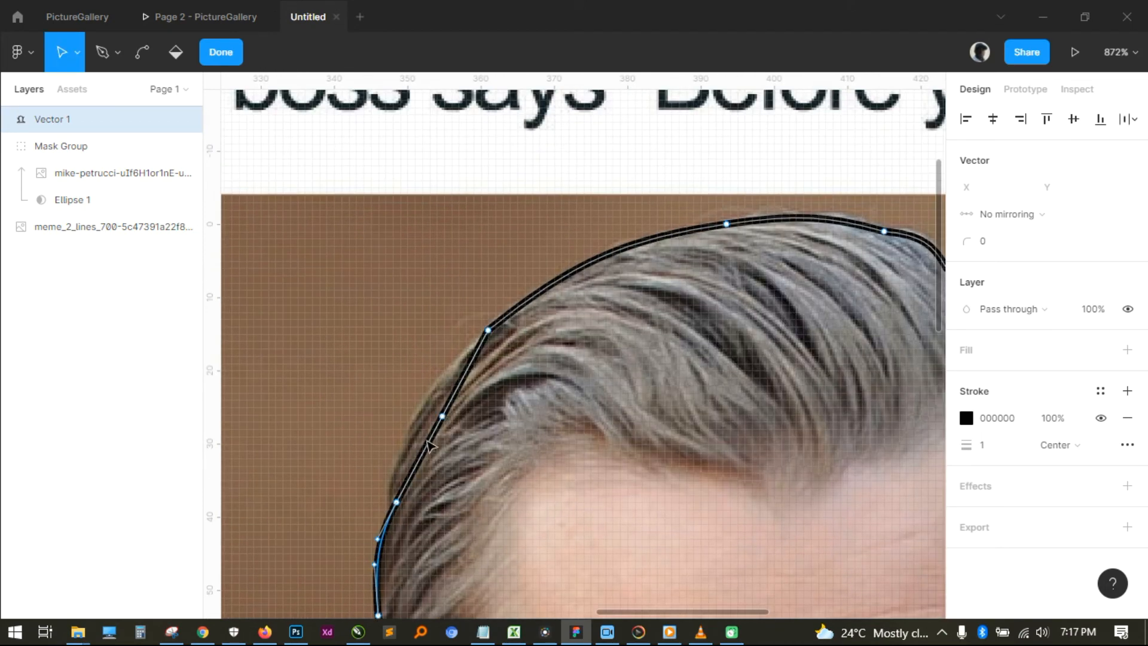
pyautogui.moveTo(430, 437)
pyautogui.mouseDown()
pyautogui.moveTo(416, 423)
pyautogui.moveTo(419, 434)
pyautogui.mouseUp()
# - Finish editing the outline, then give the shape a C4C4C4 fill and remove its stroke
pyautogui.scroll(-1, 632, 336)
pyautogui.scroll(-10, 635, 340)
pyautogui.press('v')
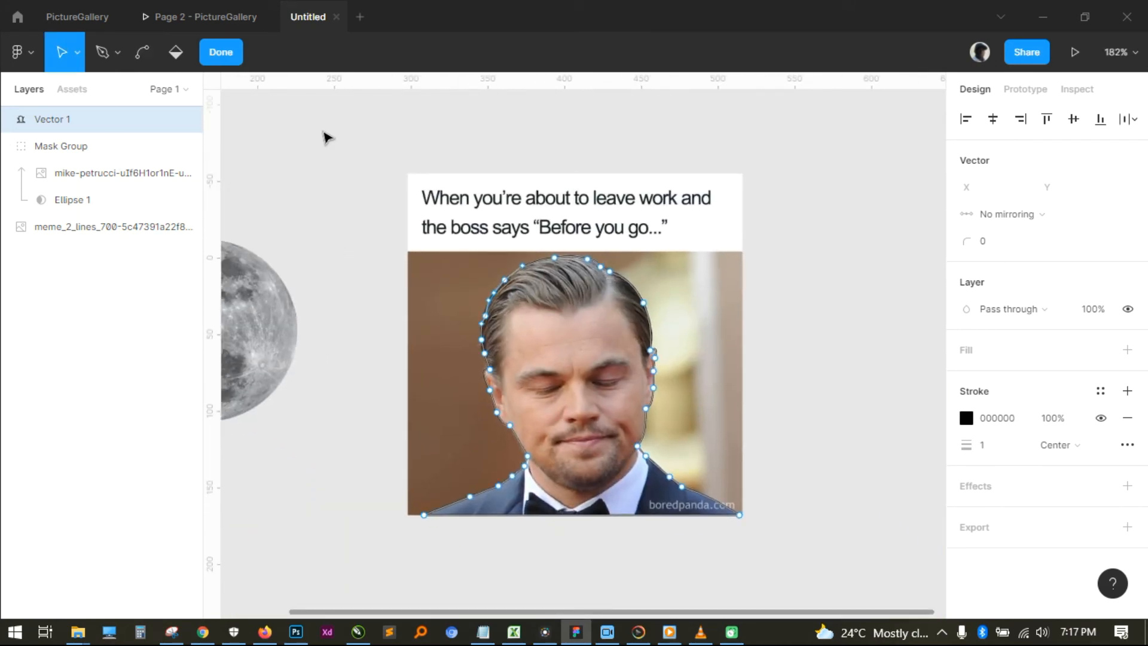
pyautogui.press('Escape')
pyautogui.press('Escape')
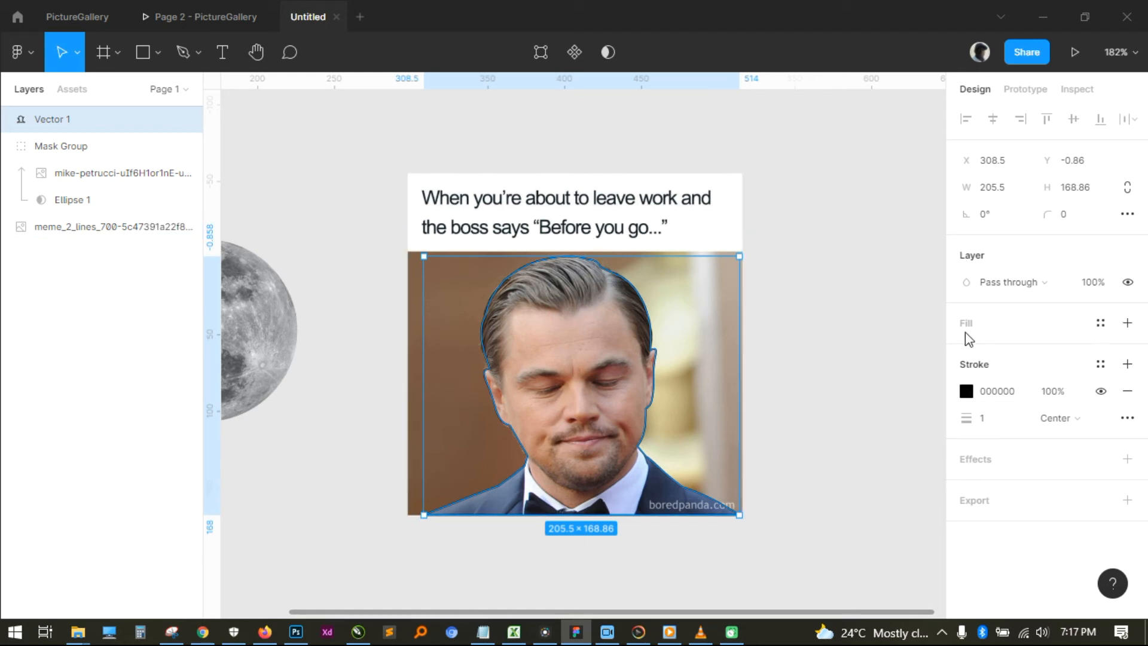
pyautogui.click(1126, 324)
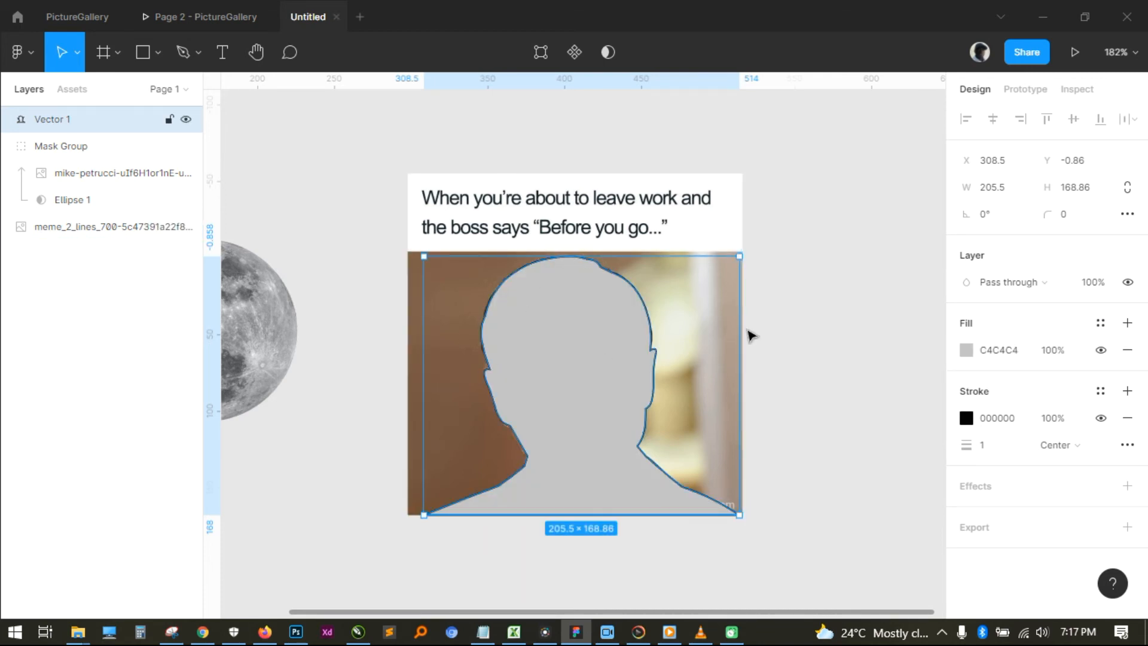
pyautogui.click(1127, 422)
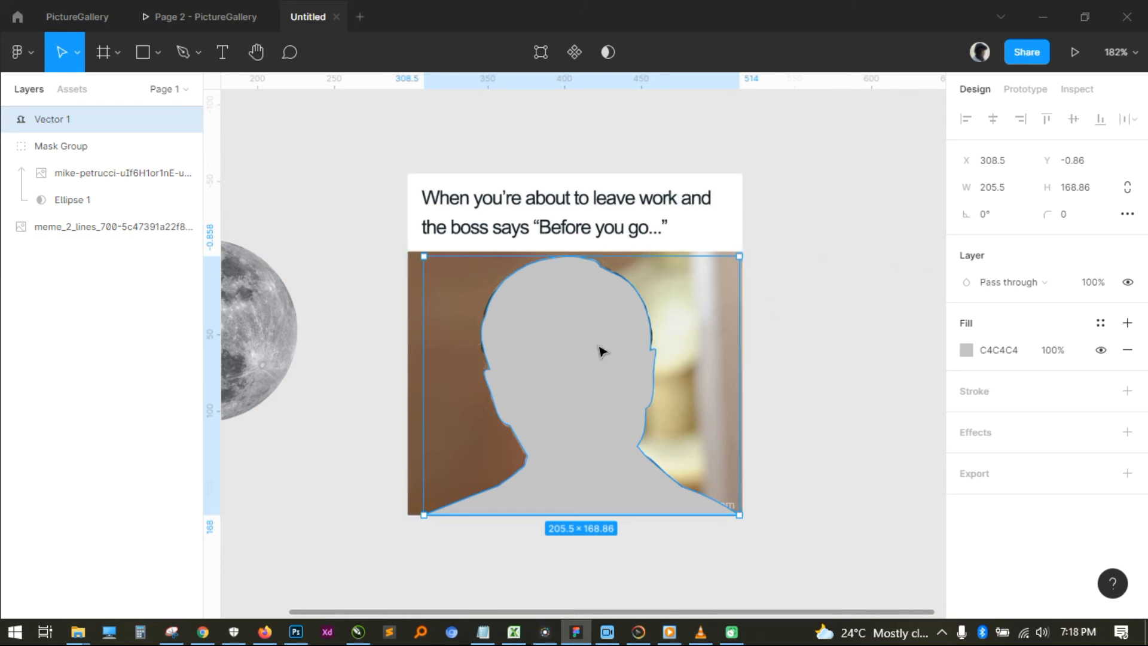
# - Send the filled silhouette to the back, behind the man's photo
pyautogui.moveTo(306, 370); pyautogui.dragTo(431, 366)
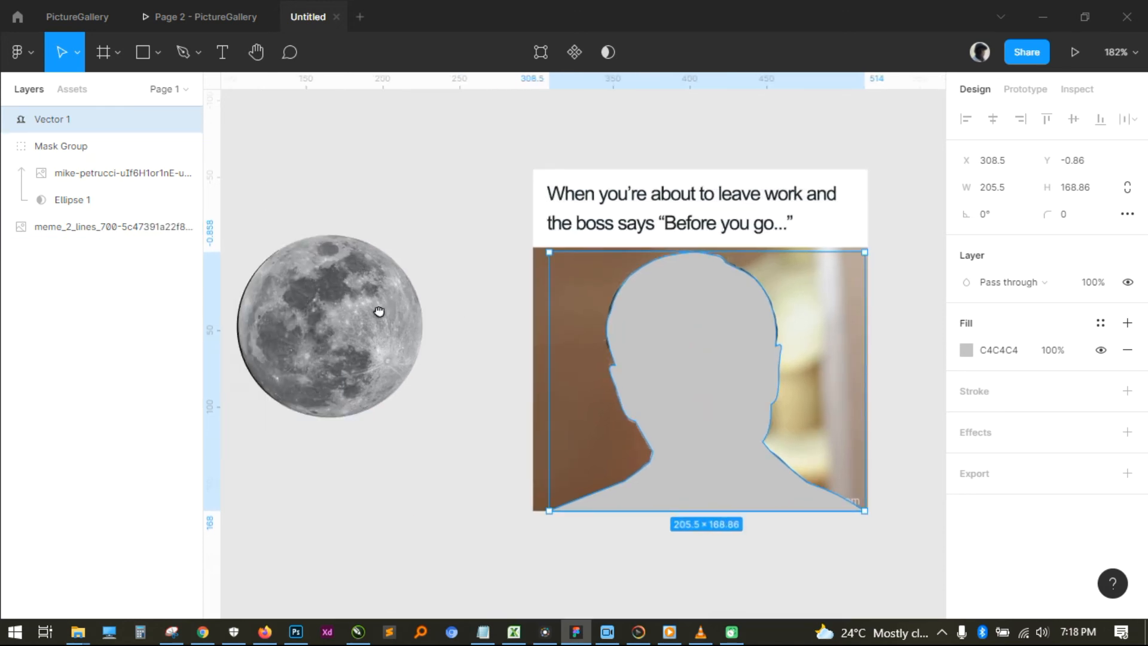
pyautogui.hscroll(4, 376, 312)
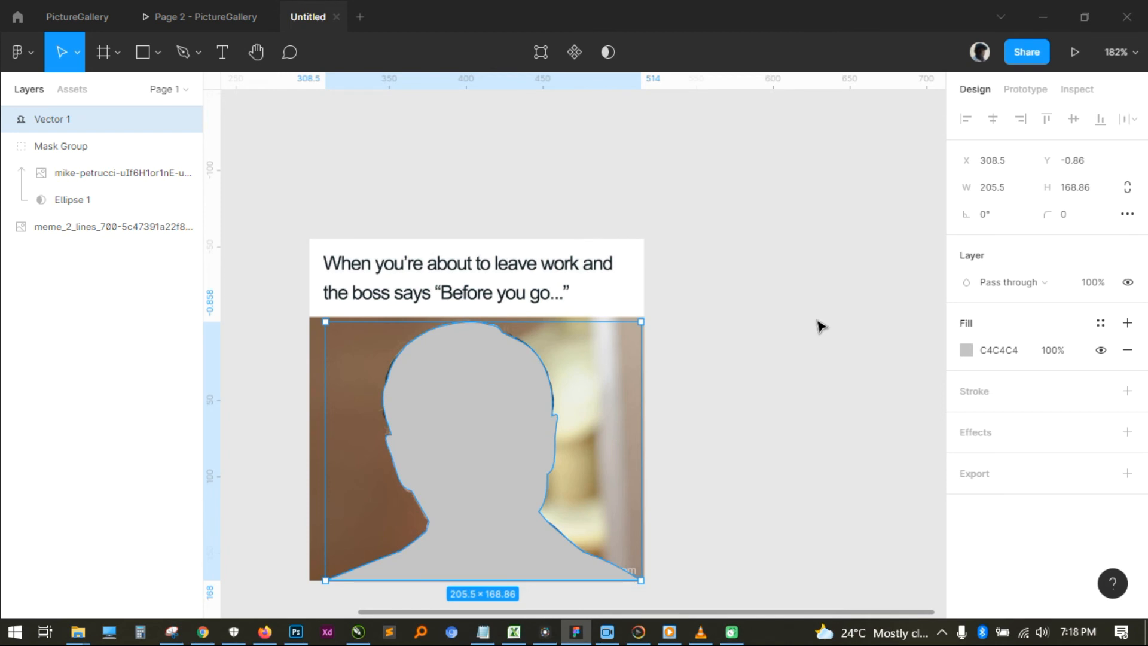
pyautogui.scroll(-2, 763, 233)
pyautogui.hscroll(-1, 764, 233)
pyautogui.click(785, 224)
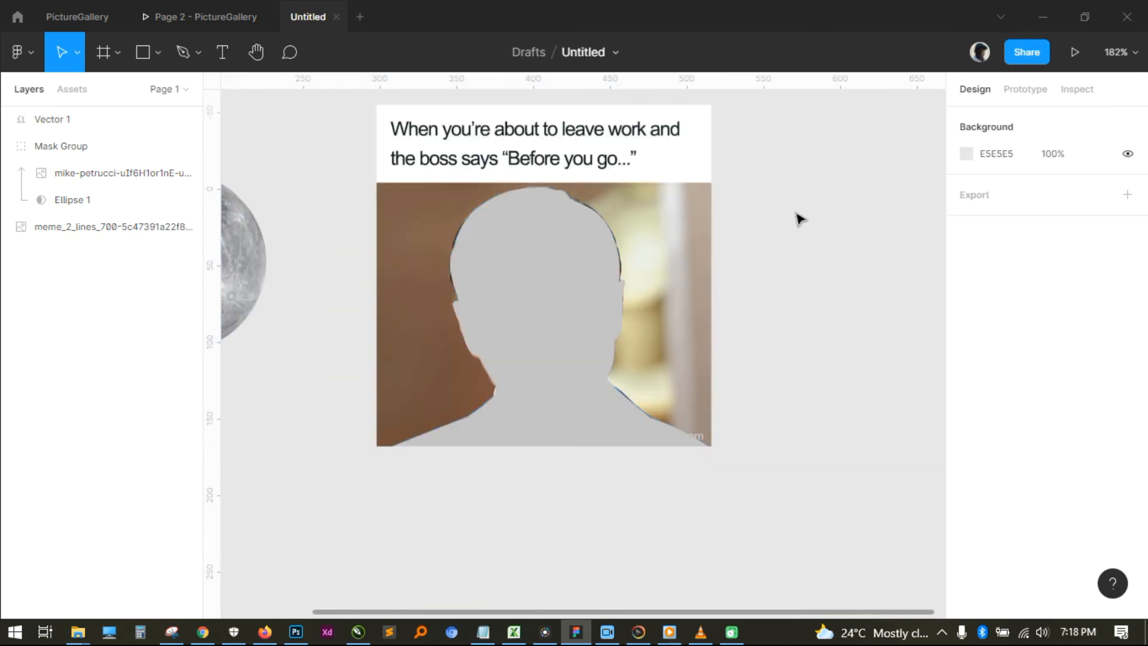
pyautogui.click(531, 332)
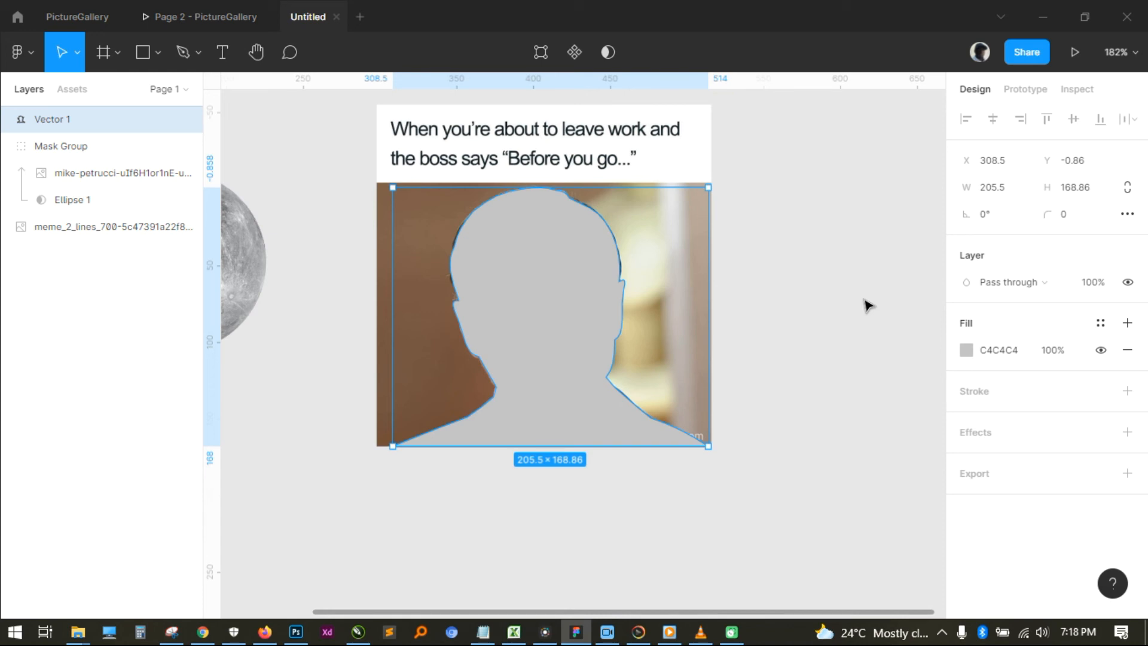
pyautogui.hotkey('ctrl', 'shift', '[')
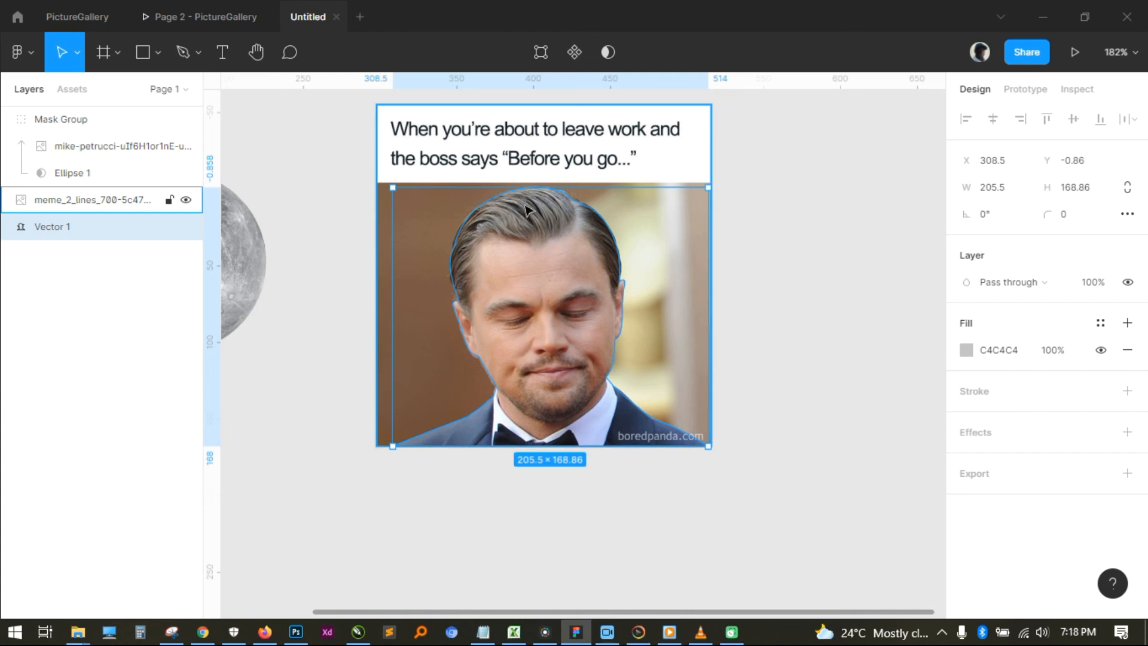
# - Select the photo together with the silhouette and mask the photo with it to cut the man out
pyautogui.scroll(3, 712, 236)
pyautogui.hscroll(2, 711, 236)
pyautogui.scroll(-2, 744, 177)
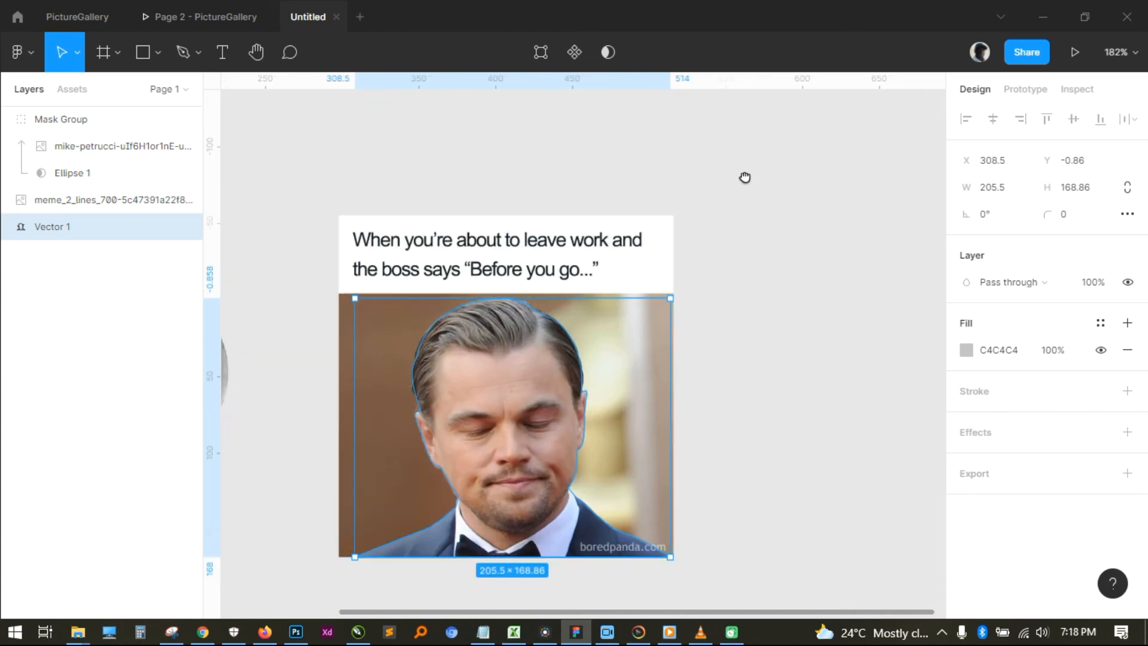
pyautogui.moveTo(768, 163); pyautogui.dragTo(327, 476)
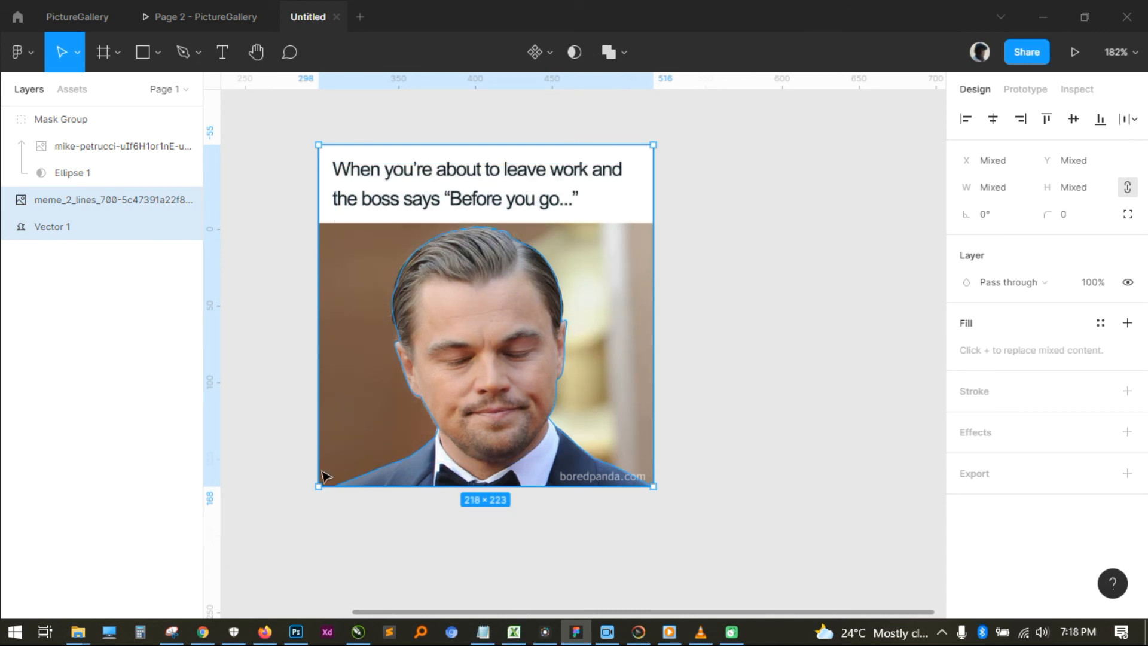
pyautogui.click(574, 53)
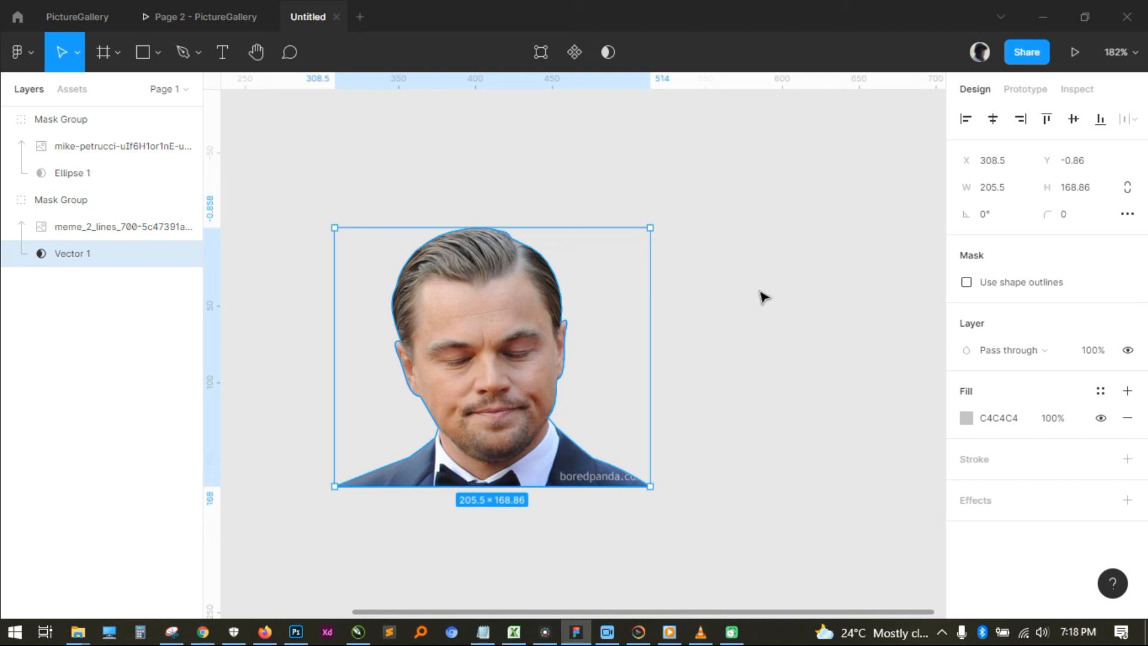
pyautogui.click(765, 296)
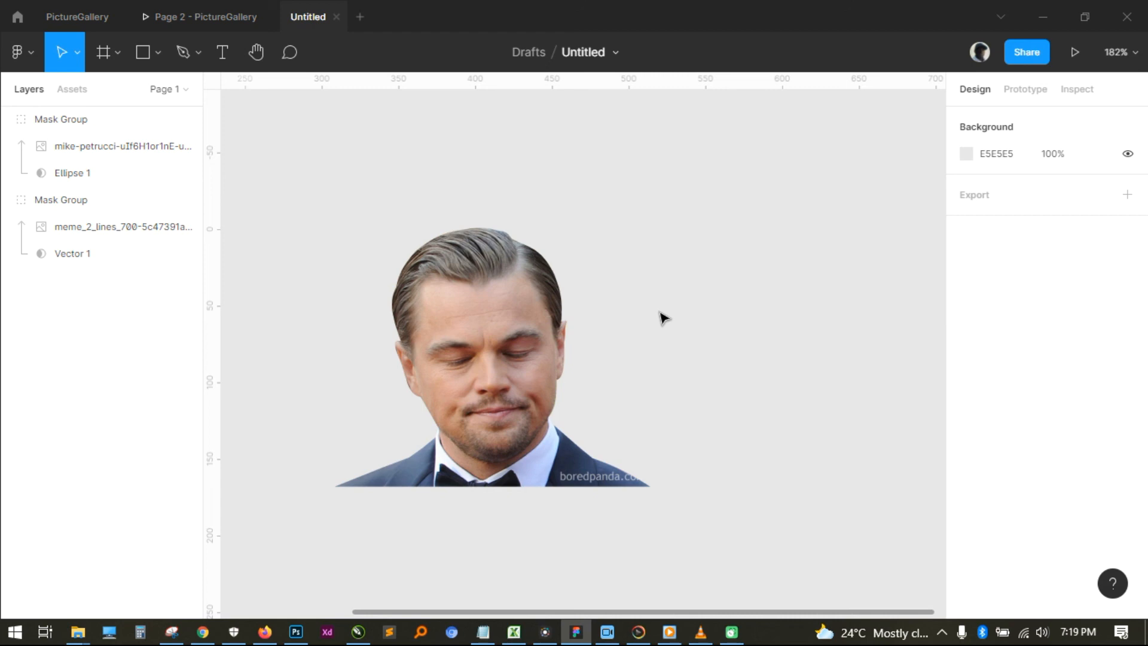
pyautogui.hscroll(-5, 664, 316)
pyautogui.hscroll(3, 576, 475)
pyautogui.scroll(-1, 577, 474)
pyautogui.scroll(-2, 799, 389)
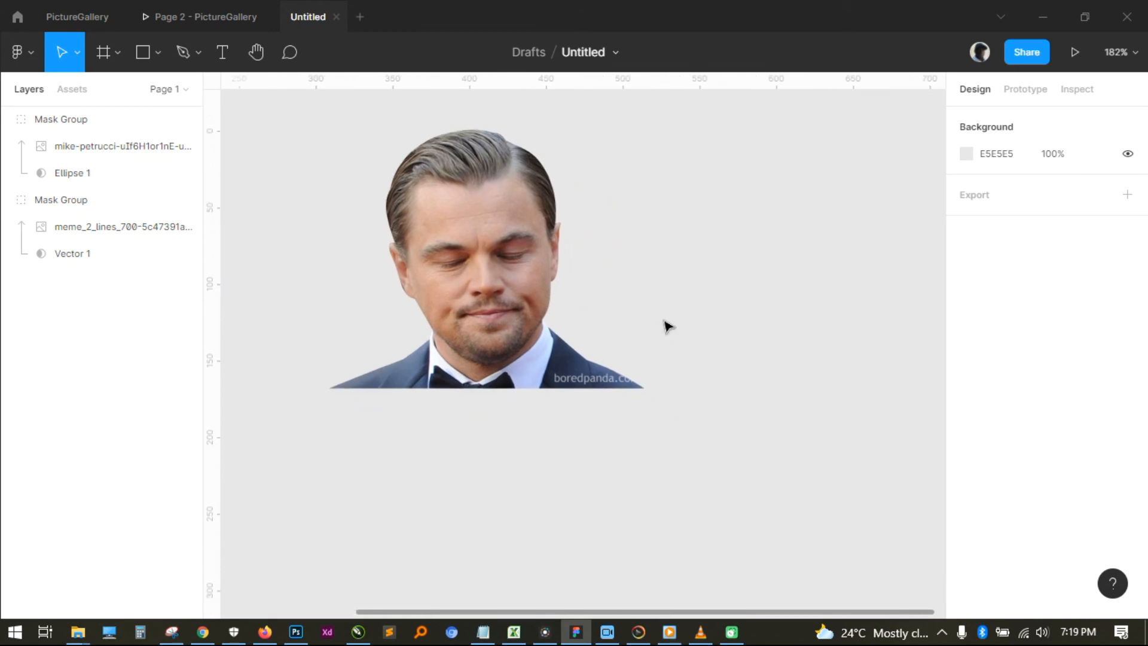